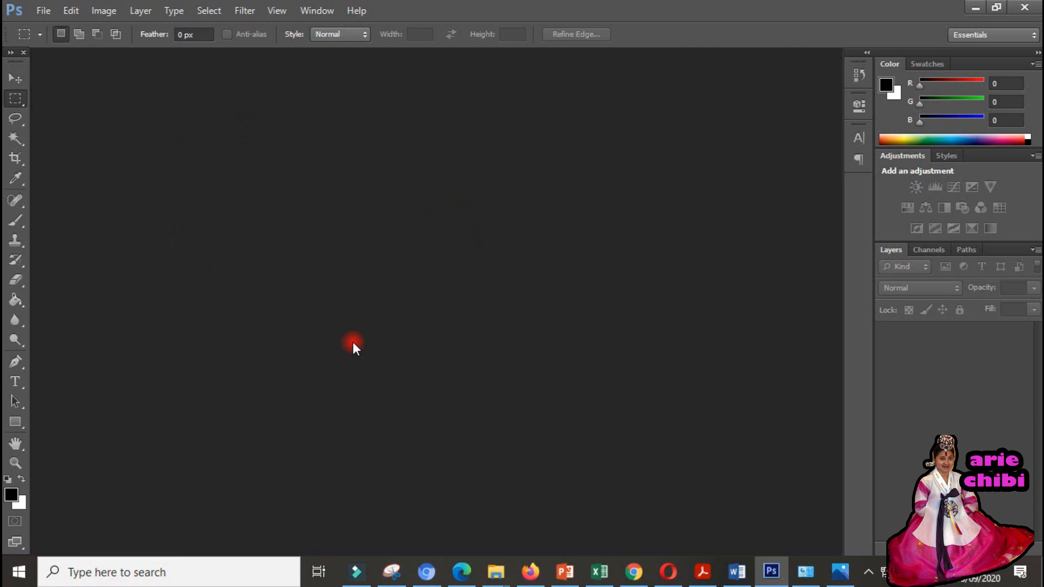
pyautogui.click(44, 11)
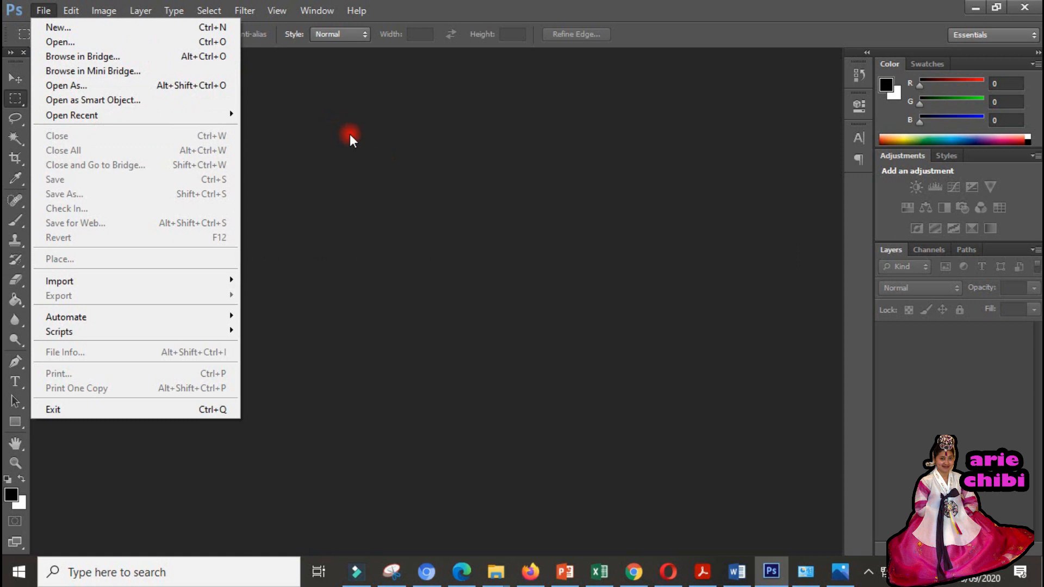
pyautogui.click(139, 43)
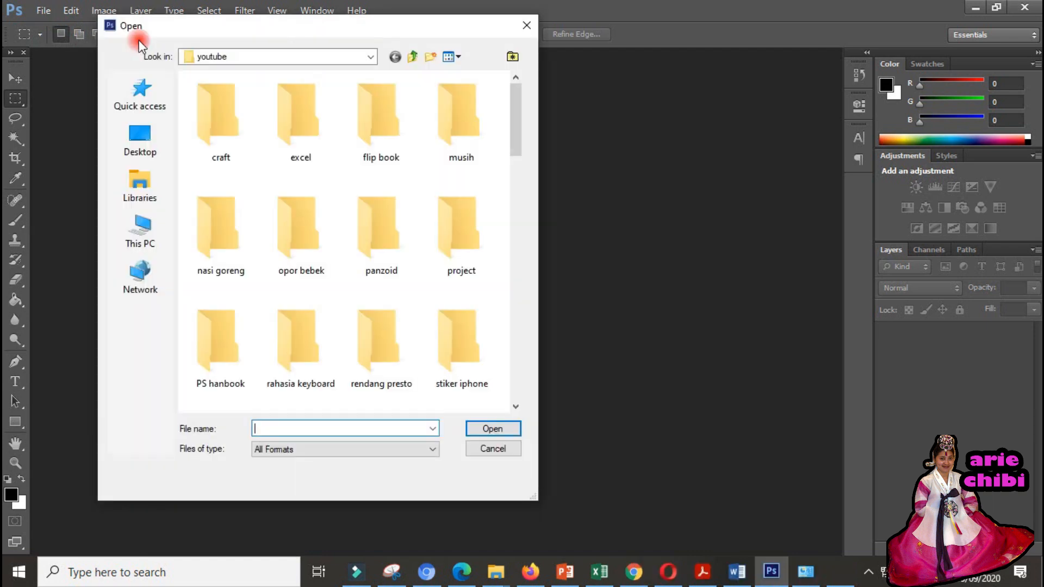
pyautogui.click(484, 447)
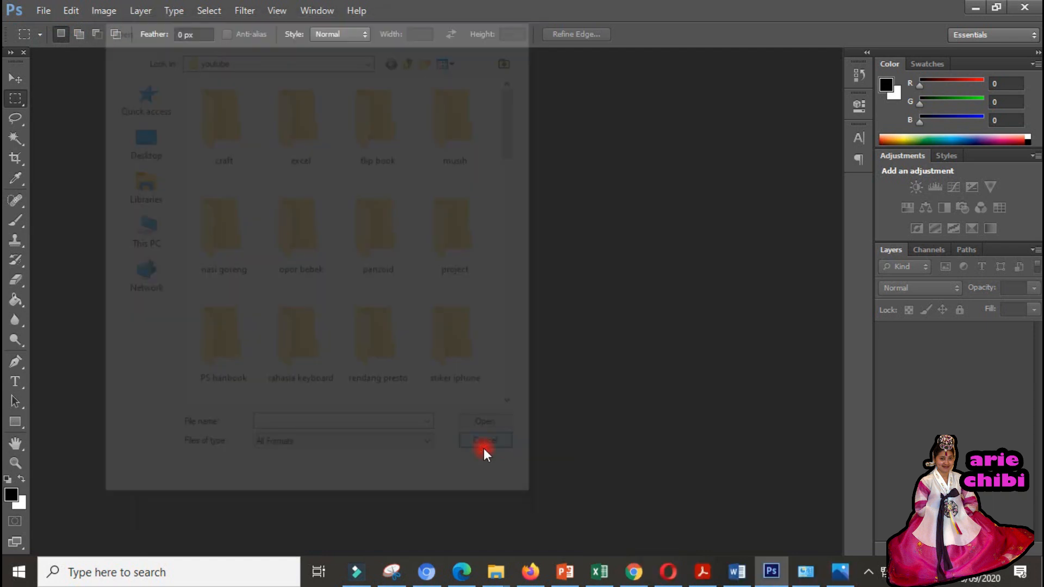
# Open the image policeman.jpg from the PS hanbook folder.
pyautogui.click(43, 11)
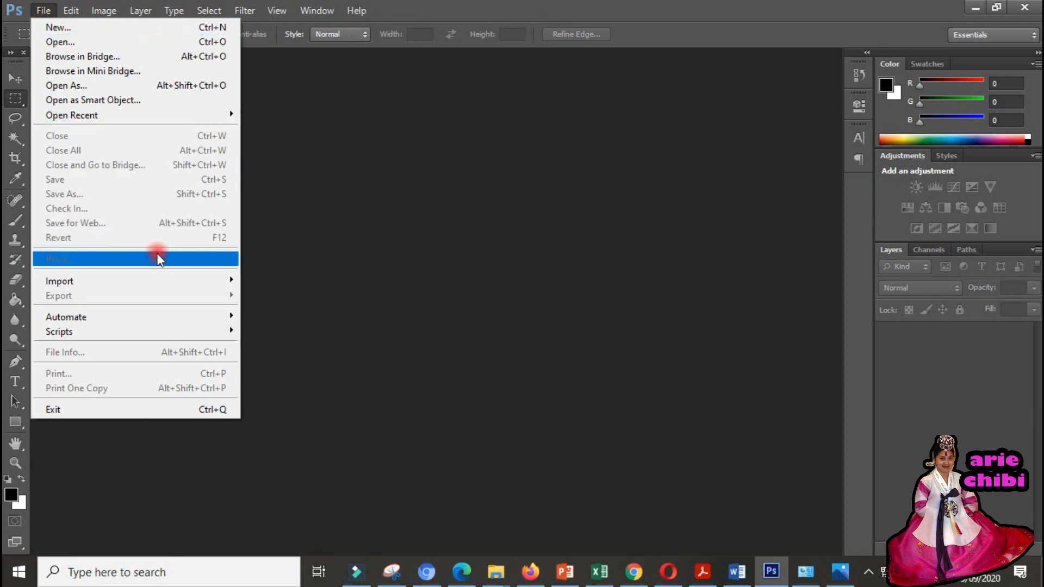
pyautogui.moveTo(174, 275)
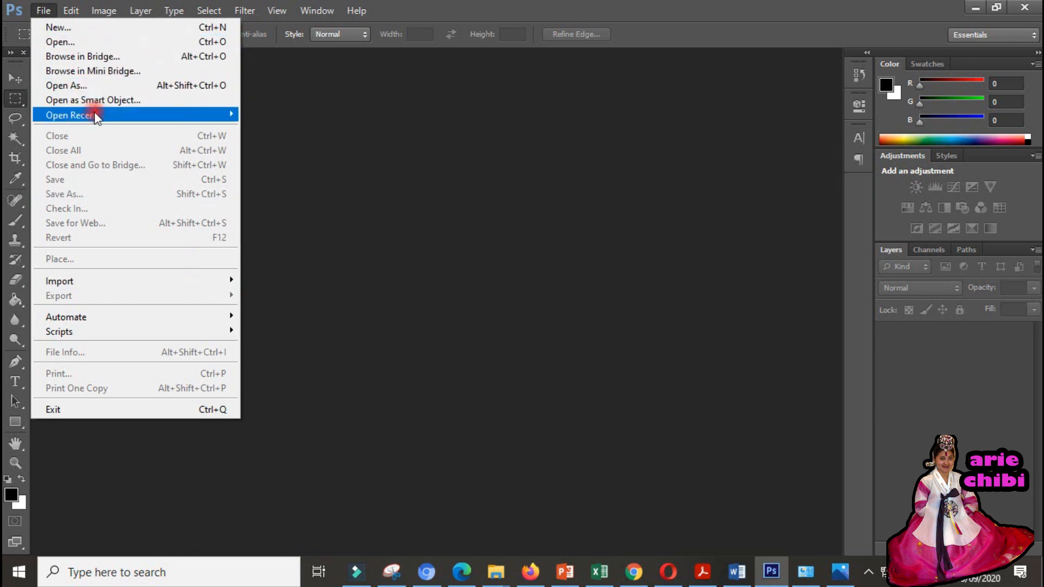
pyautogui.moveTo(96, 116)
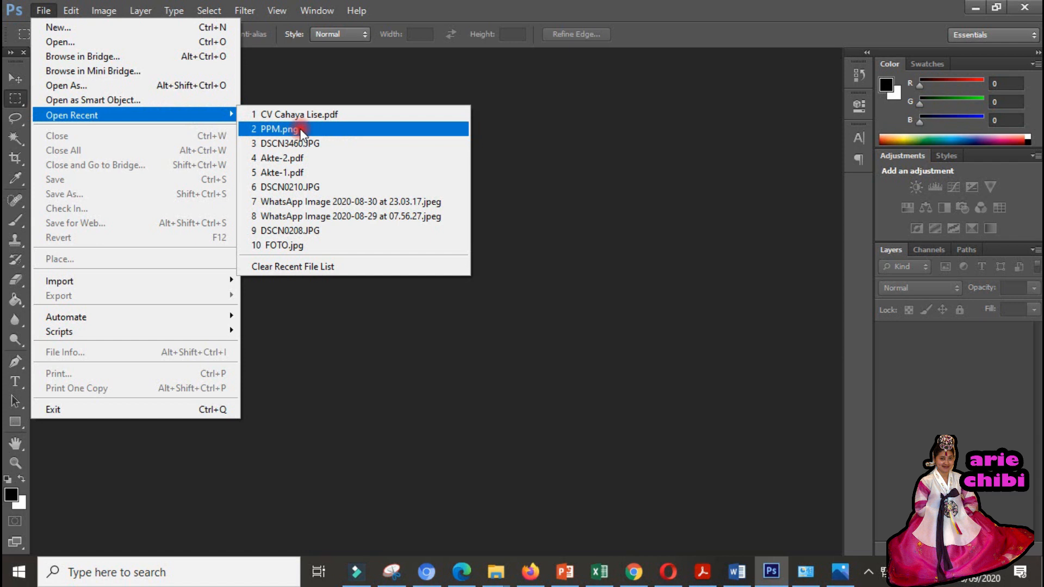
pyautogui.click(181, 40)
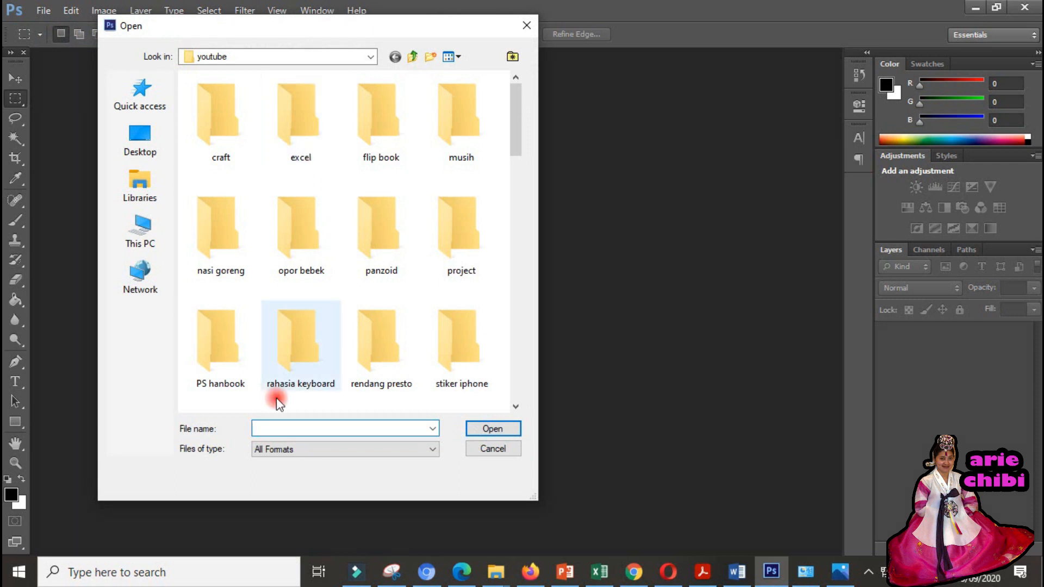
pyautogui.click(234, 342)
pyautogui.doubleClick(234, 341)
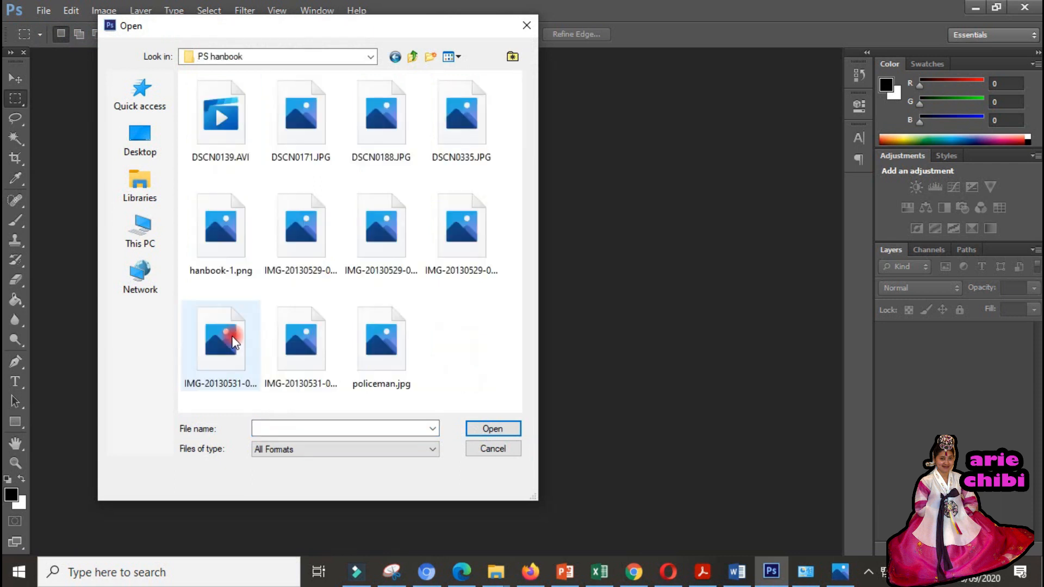
pyautogui.click(311, 156)
pyautogui.doubleClick(388, 354)
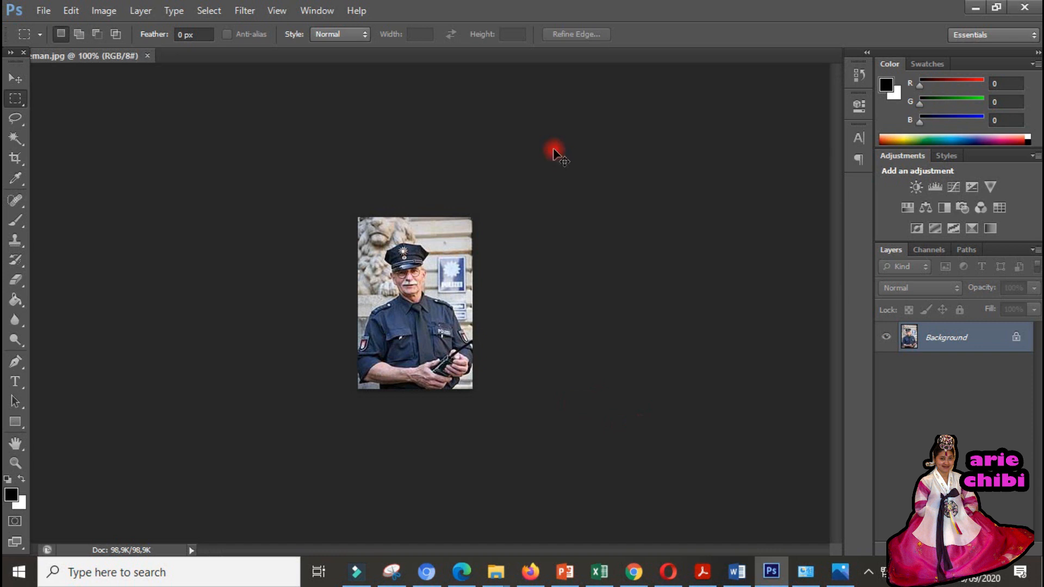
pyautogui.hotkey('ctrl', '+')
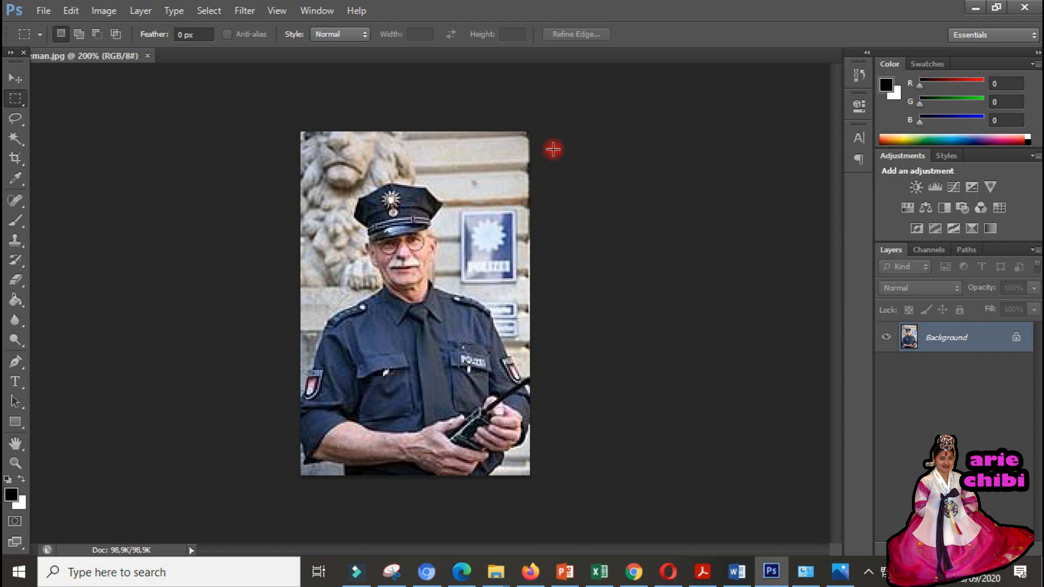
pyautogui.click(289, 12)
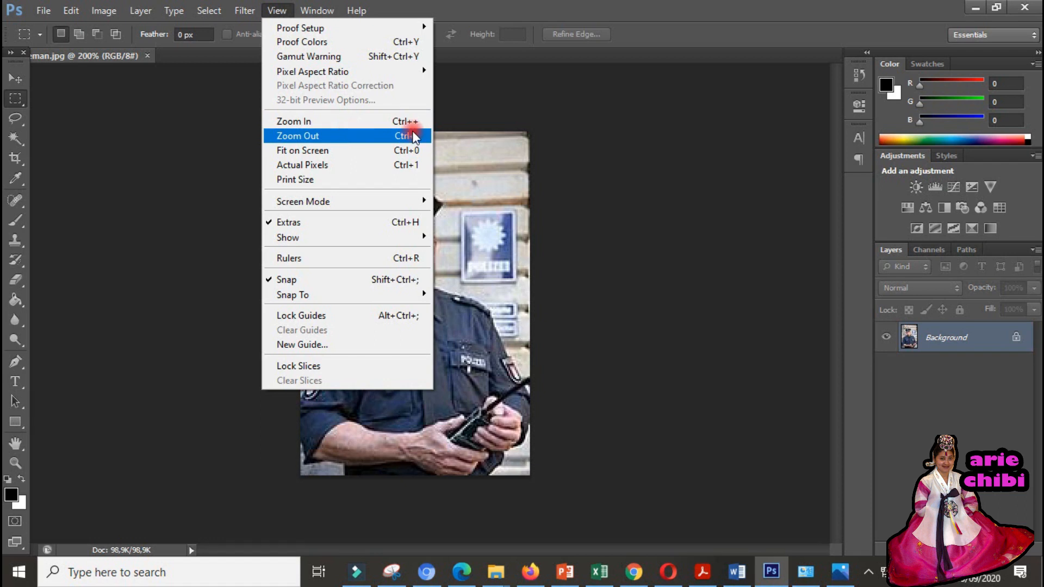
pyautogui.click(583, 125)
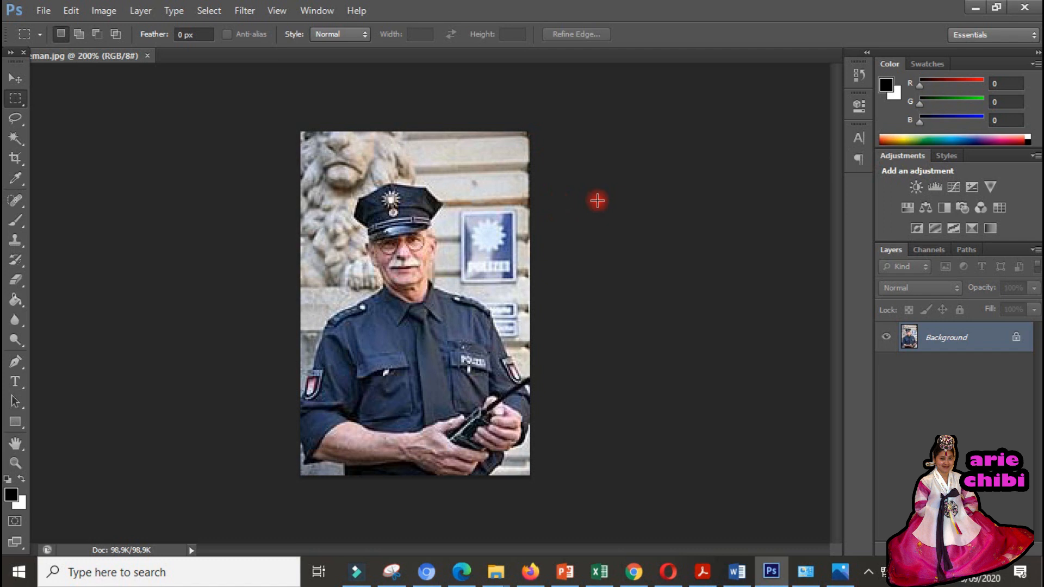
pyautogui.hotkey('ctrl', '-')
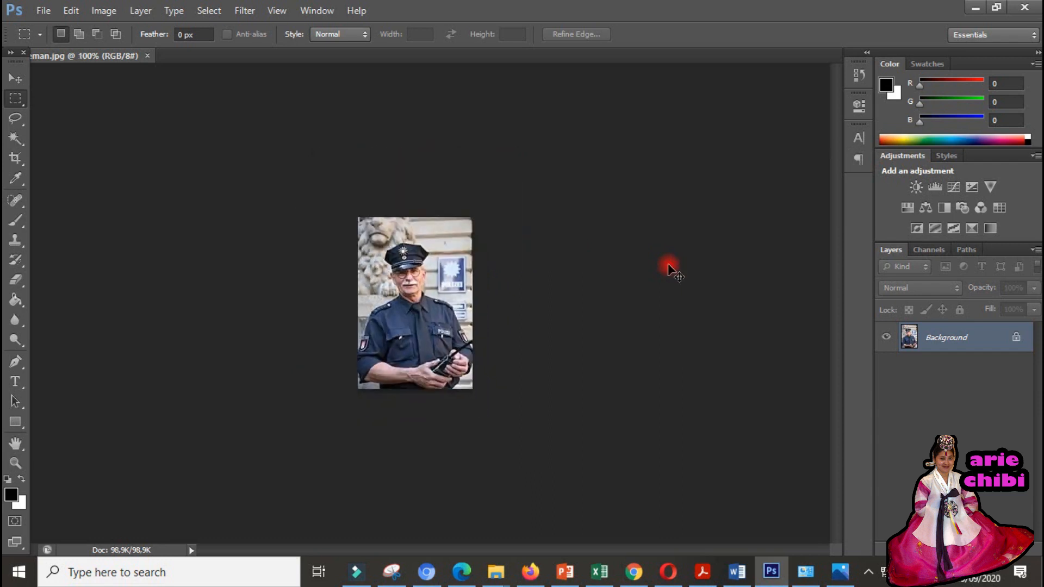
pyautogui.hotkey('ctrl', '+')
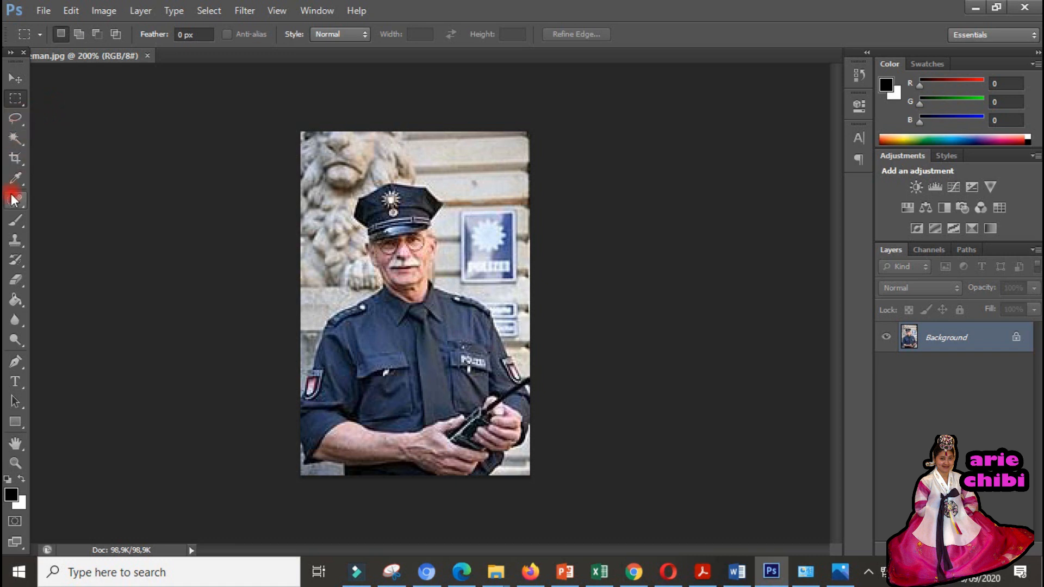
# Try outlining the right part of the policeman's cap and face with the Polygonal Lasso tool, and clear the selection.
pyautogui.click(25, 123)
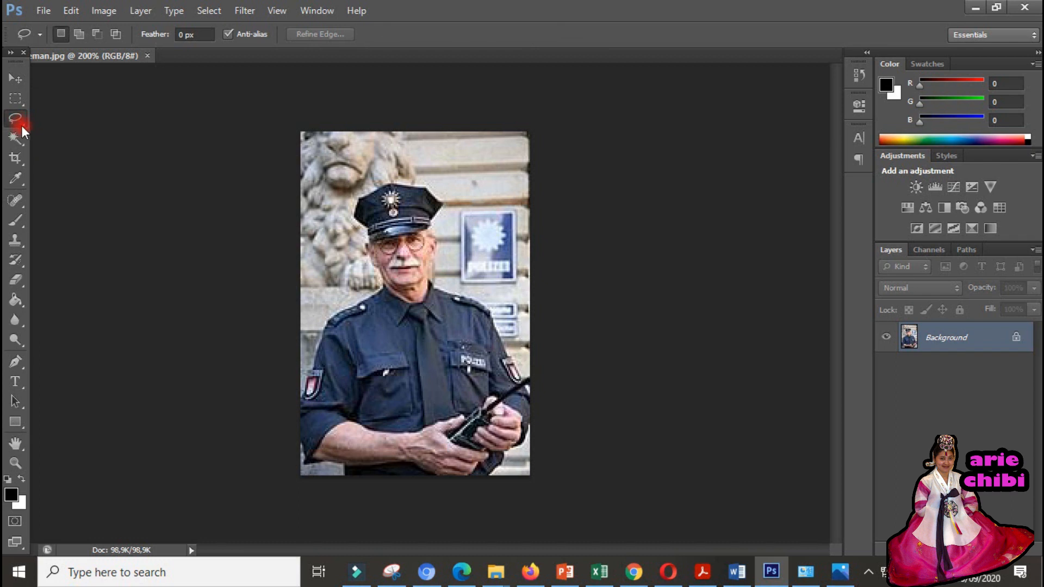
pyautogui.click(16, 121)
pyautogui.click(16, 121)
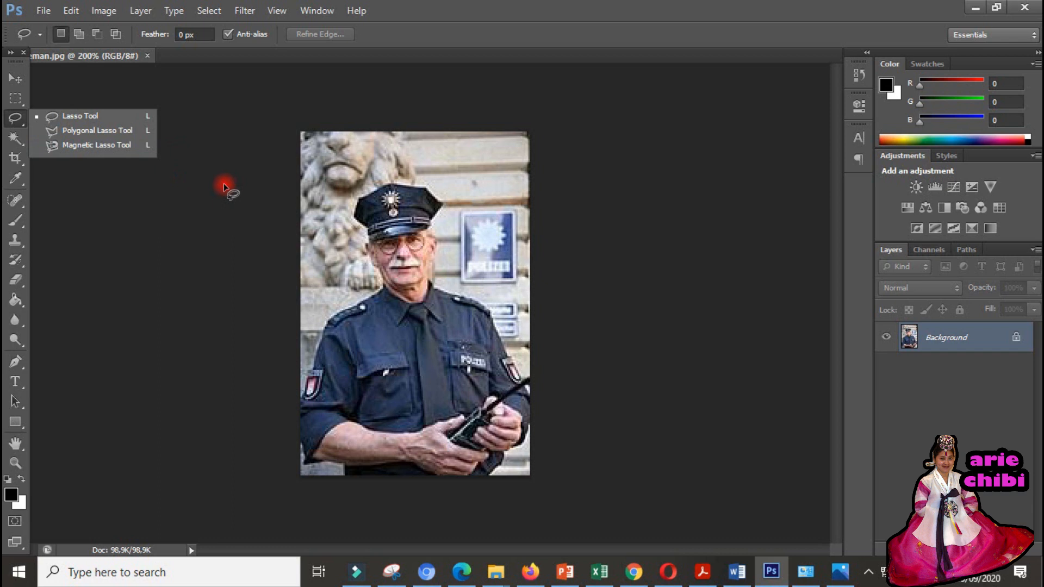
pyautogui.click(100, 128)
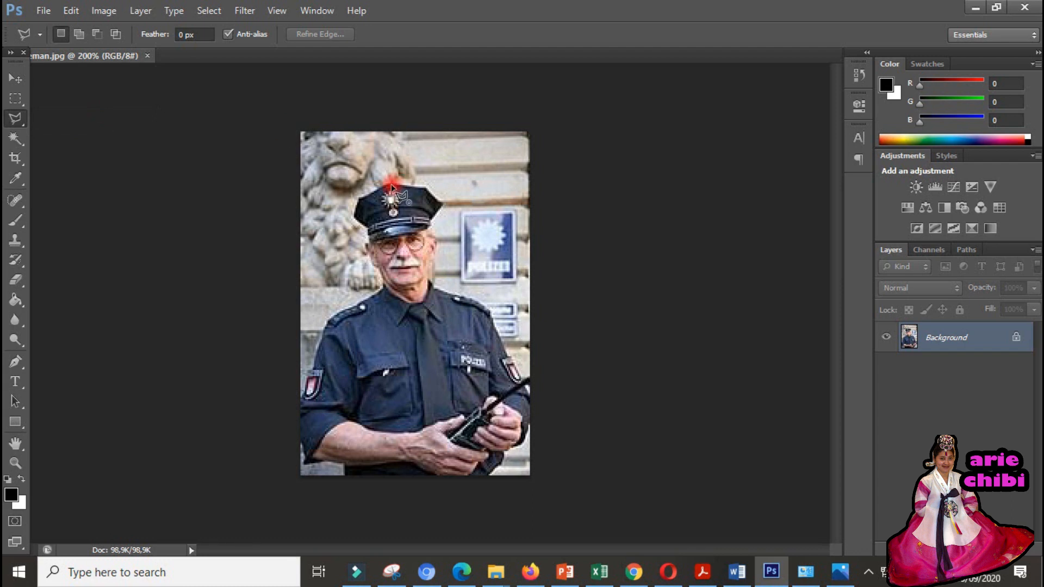
pyautogui.click(427, 189)
pyautogui.click(441, 206)
pyautogui.click(427, 261)
pyautogui.doubleClick(427, 278)
pyautogui.click(428, 279)
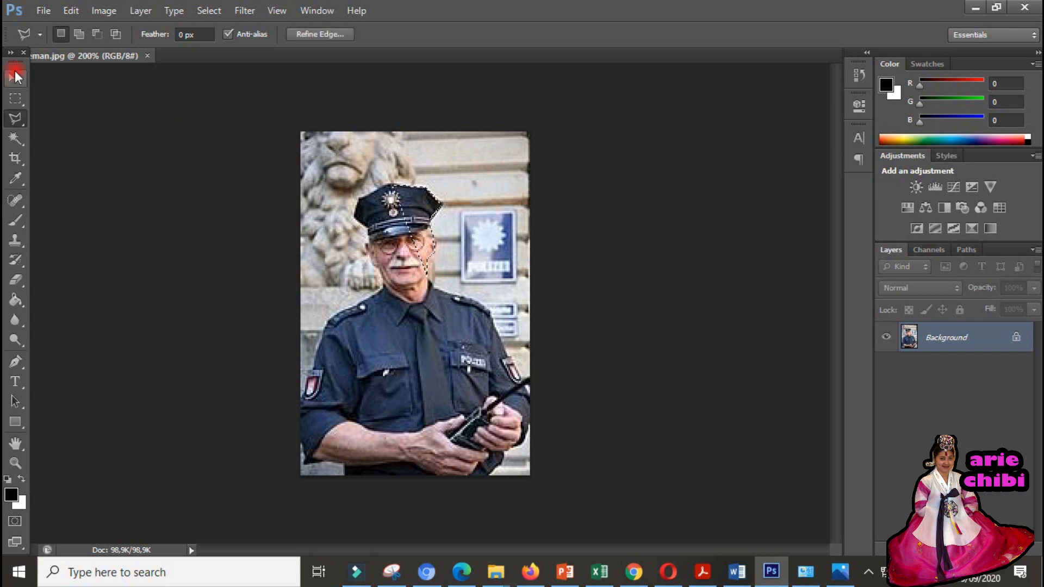
pyautogui.click(15, 76)
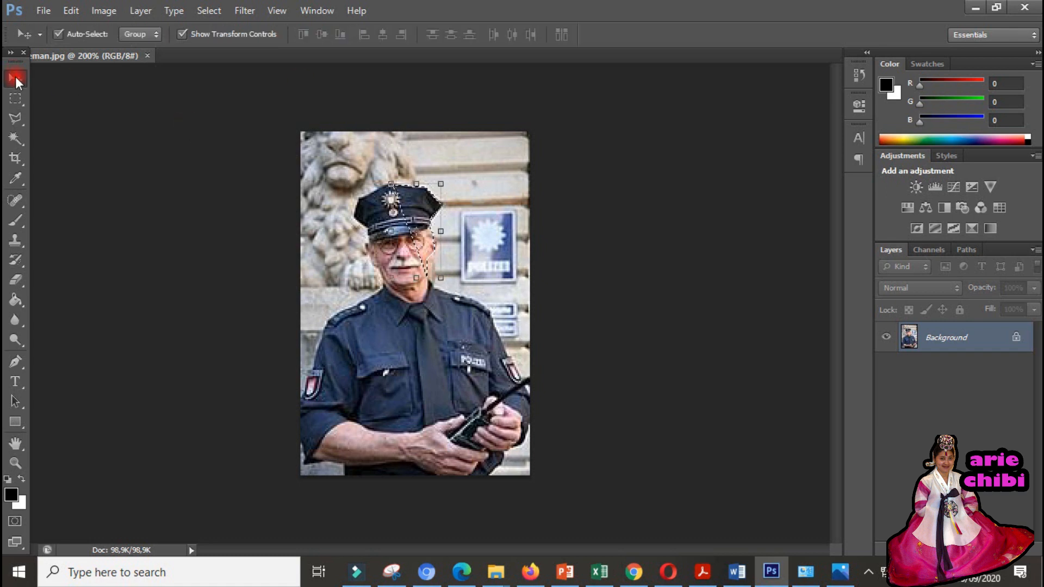
pyautogui.click(15, 137)
pyautogui.click(93, 163)
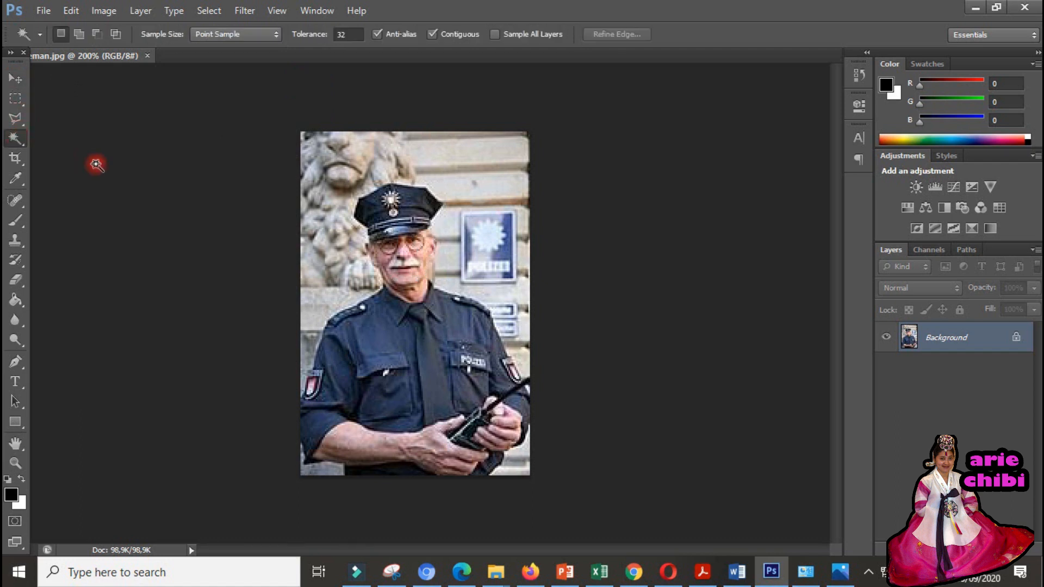
# Select the background to the left of the policeman with the Lasso tool, tracing along his cap, face, shoulder and sleeve.
pyautogui.click(16, 118)
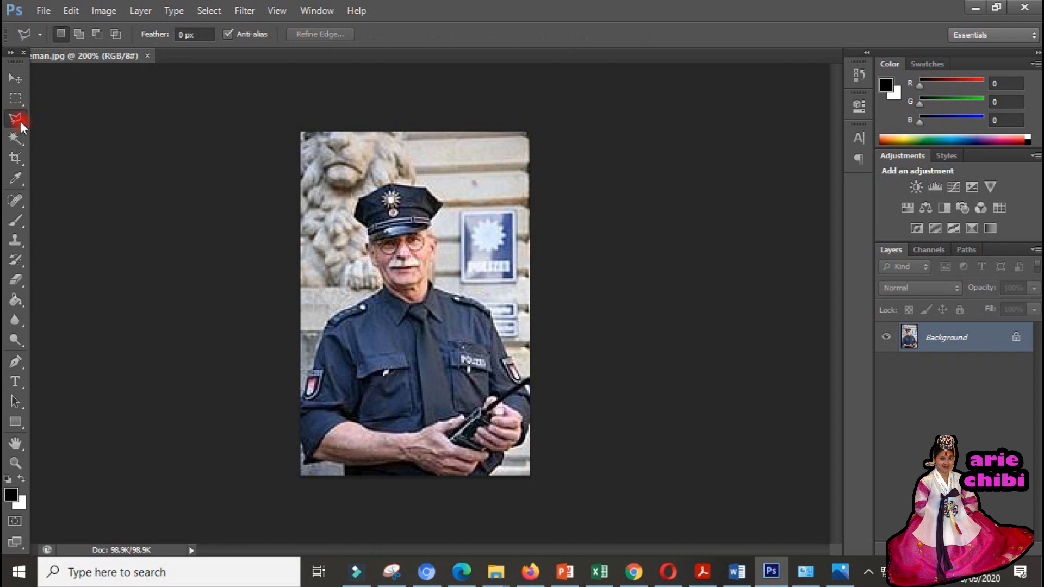
pyautogui.rightClick(24, 121)
pyautogui.click(86, 116)
pyautogui.hotkey('ctrl', '+')
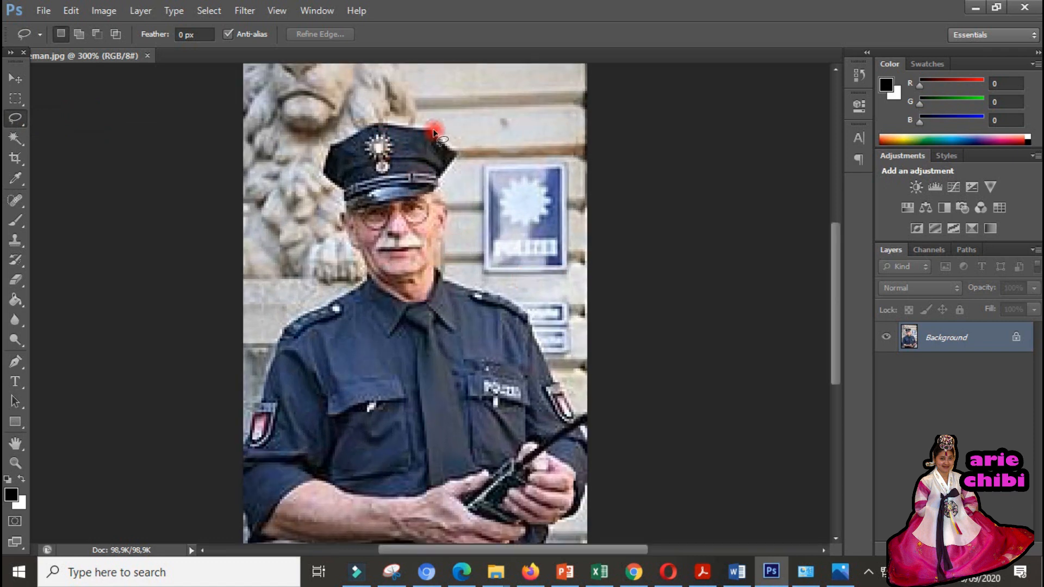
pyautogui.moveTo(430, 128)
pyautogui.mouseDown()
pyautogui.moveTo(373, 120)
pyautogui.moveTo(328, 153)
pyautogui.moveTo(324, 176)
pyautogui.moveTo(343, 191)
pyautogui.moveTo(338, 217)
pyautogui.moveTo(361, 253)
pyautogui.moveTo(351, 287)
pyautogui.moveTo(303, 317)
pyautogui.moveTo(268, 367)
pyautogui.mouseUp()
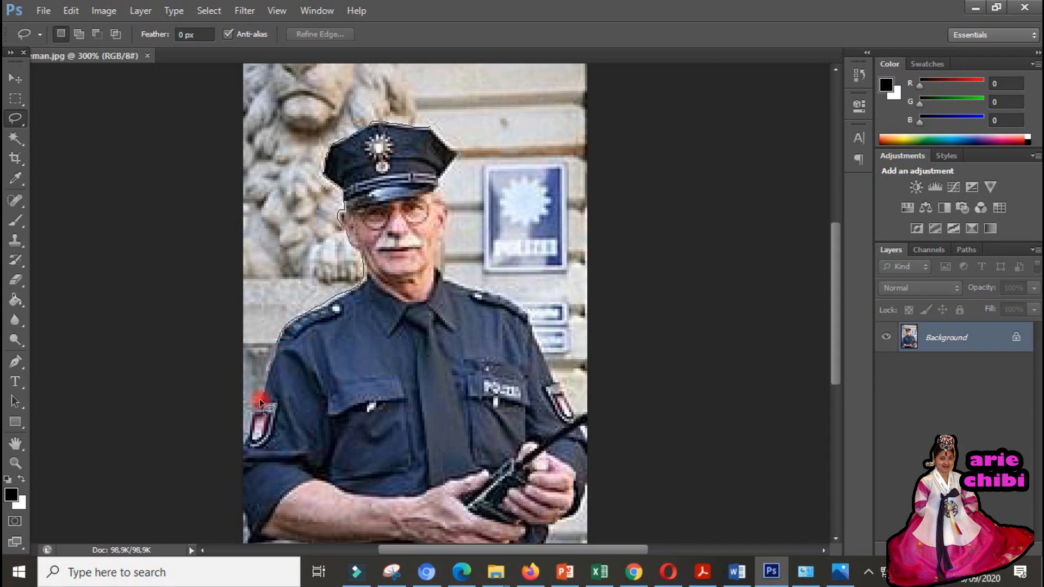
pyautogui.moveTo(253, 409)
pyautogui.mouseDown()
pyautogui.moveTo(243, 444)
pyautogui.moveTo(241, 174)
pyautogui.moveTo(259, 91)
pyautogui.moveTo(344, 63)
pyautogui.moveTo(417, 82)
pyautogui.moveTo(430, 125)
pyautogui.mouseUp()
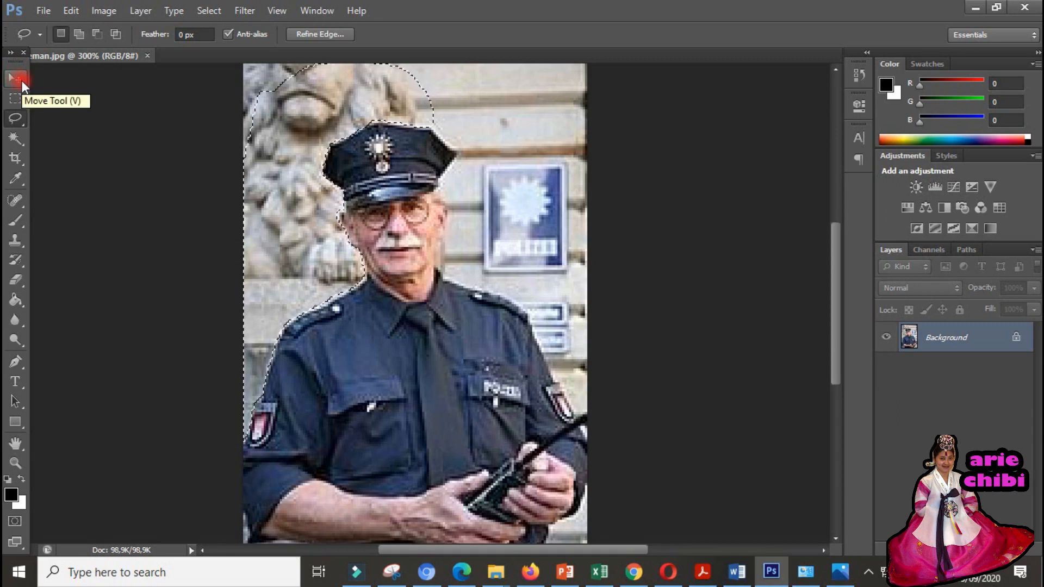
# Fill the selected background left of the policeman with 50% Gray in Normal mode at 100% opacity.
pyautogui.click(21, 81)
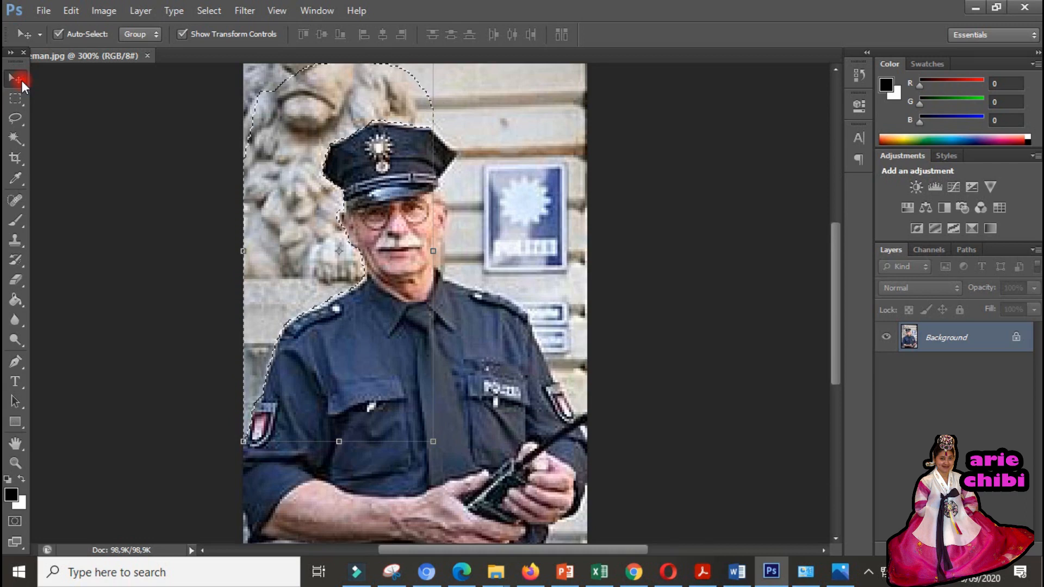
pyautogui.hotkey('shift', 'F5')
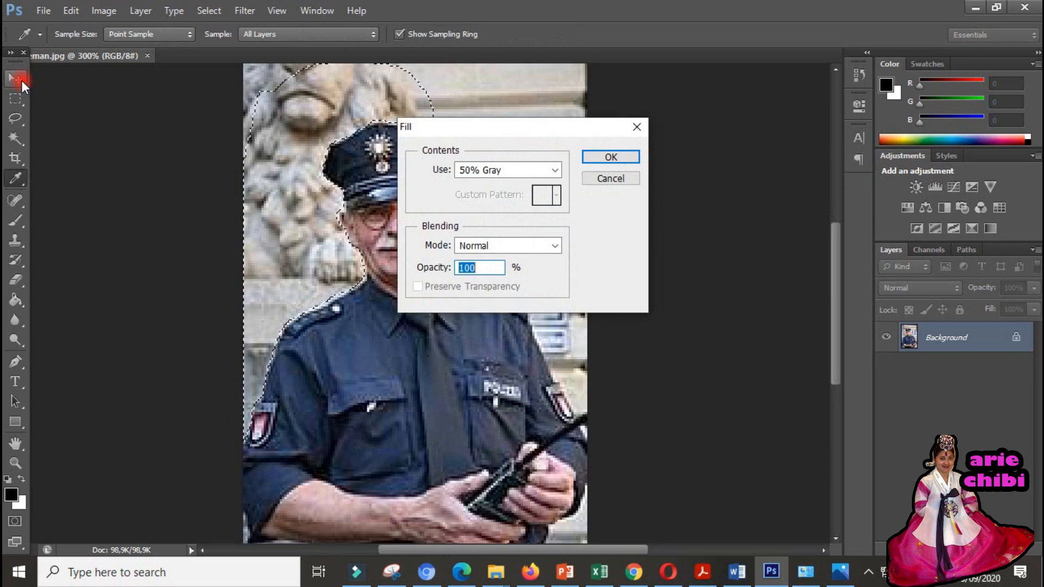
pyautogui.press('Return')
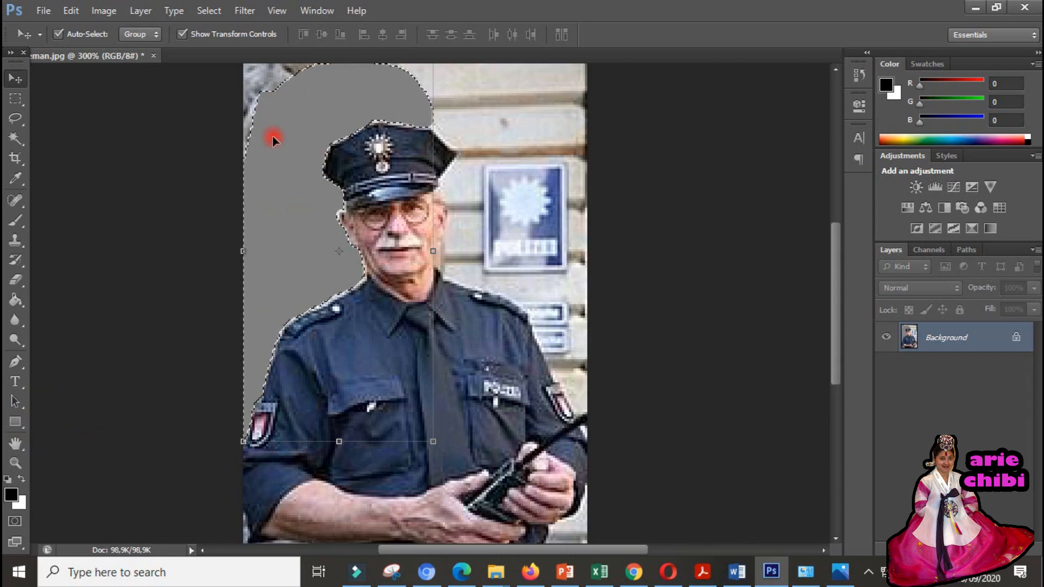
# Select the background to the right of the policeman with the Lasso tool, tracing from his sleeve up past his cap.
pyautogui.click(15, 118)
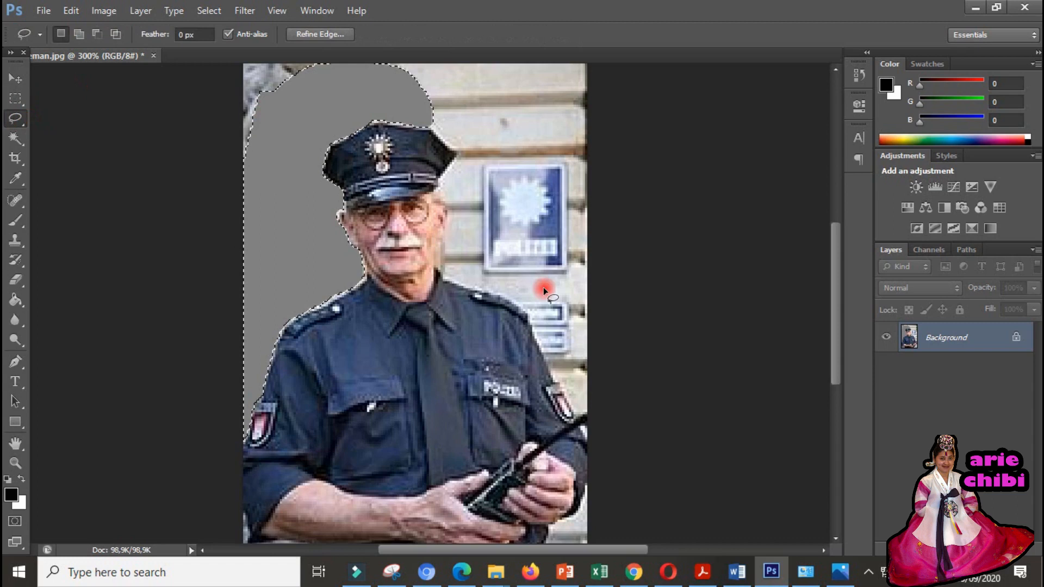
pyautogui.click(586, 410)
pyautogui.moveTo(586, 410)
pyautogui.mouseDown()
pyautogui.moveTo(575, 414)
pyautogui.moveTo(564, 395)
pyautogui.mouseUp()
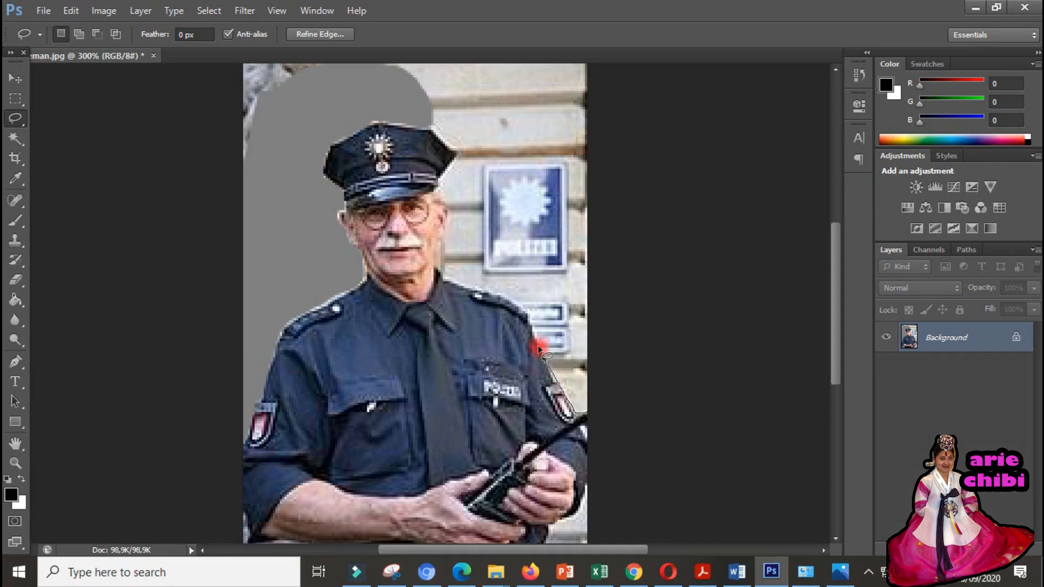
pyautogui.moveTo(532, 324)
pyautogui.mouseDown()
pyautogui.moveTo(518, 304)
pyautogui.moveTo(469, 293)
pyautogui.moveTo(440, 272)
pyautogui.mouseUp()
pyautogui.moveTo(446, 231)
pyautogui.mouseDown()
pyautogui.moveTo(439, 190)
pyautogui.moveTo(457, 155)
pyautogui.moveTo(434, 129)
pyautogui.moveTo(431, 100)
pyautogui.moveTo(459, 84)
pyautogui.moveTo(553, 80)
pyautogui.moveTo(568, 93)
pyautogui.moveTo(568, 327)
pyautogui.moveTo(588, 413)
pyautogui.mouseUp()
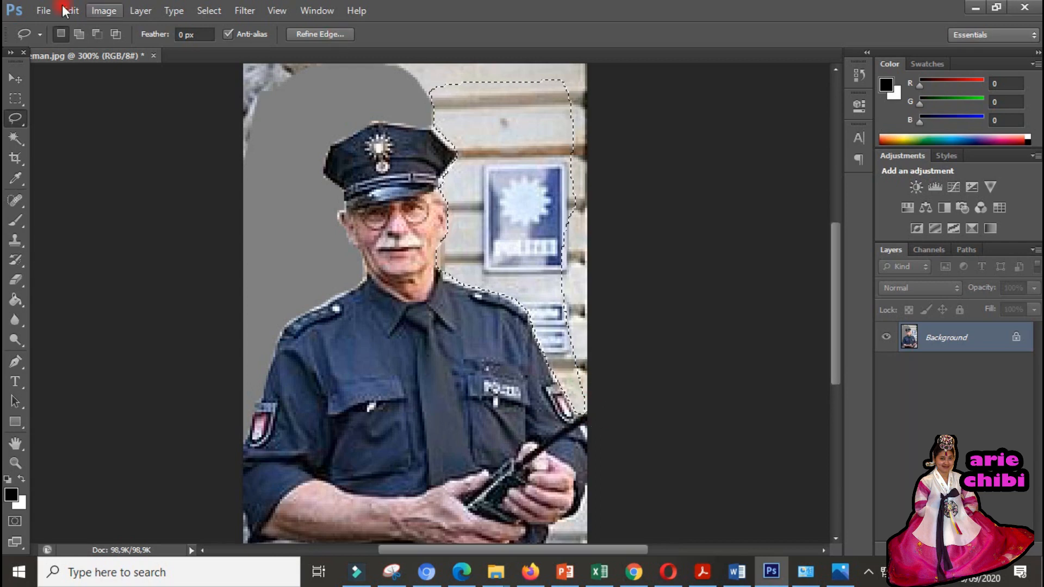
# Fill the selected background right of the policeman with 50% Gray.
pyautogui.click(16, 79)
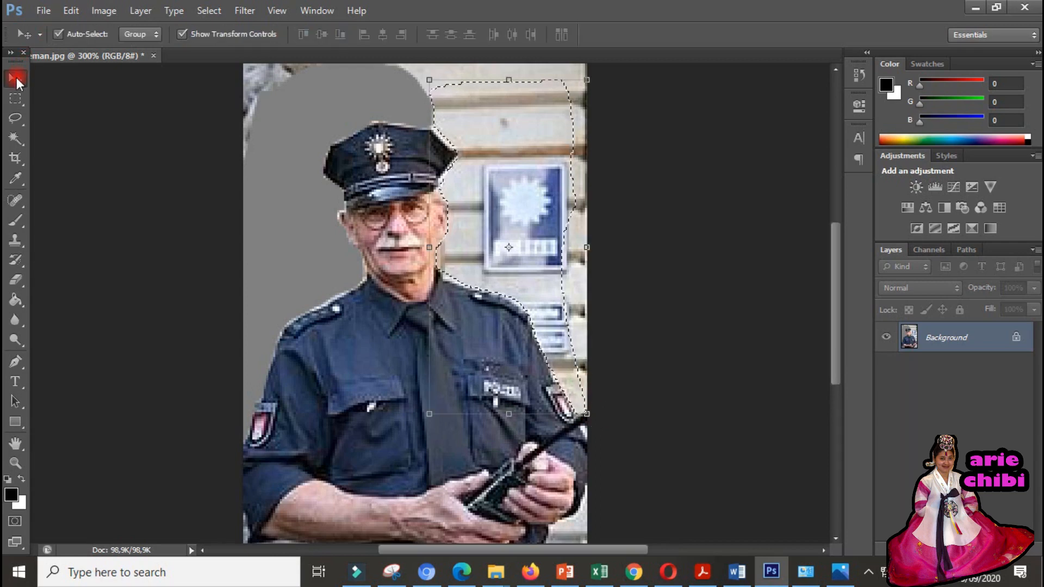
pyautogui.hotkey('shift', 'F5')
pyautogui.press('Return')
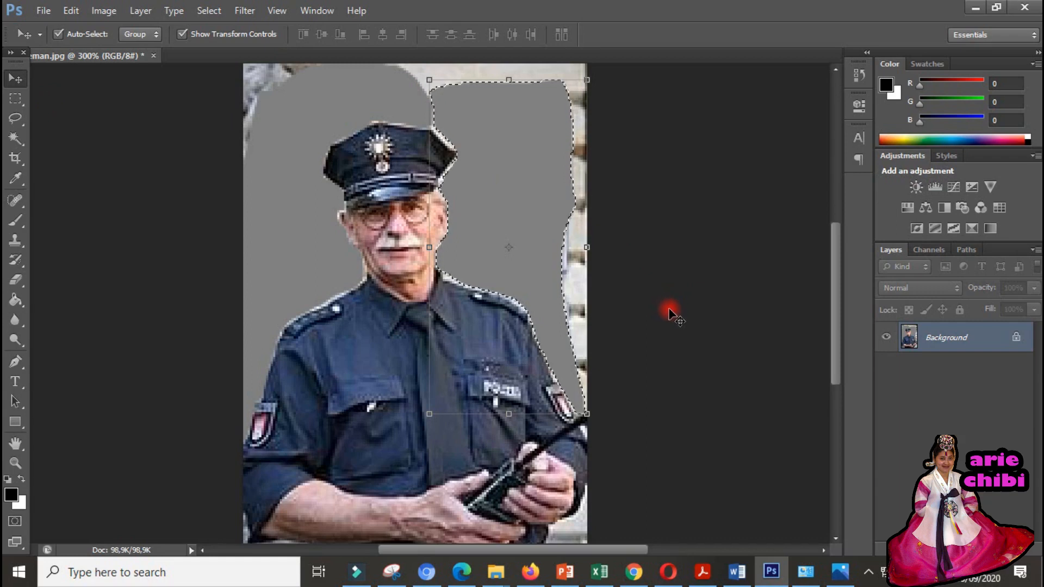
# Clear the selection around the right background and switch back to the Lasso tool.
pyautogui.click(21, 134)
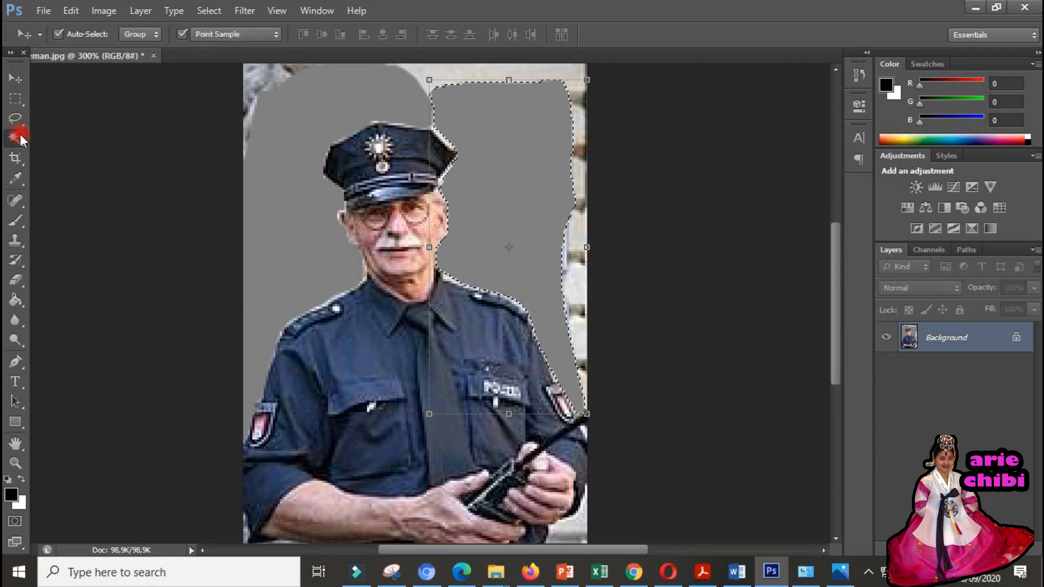
pyautogui.click(128, 163)
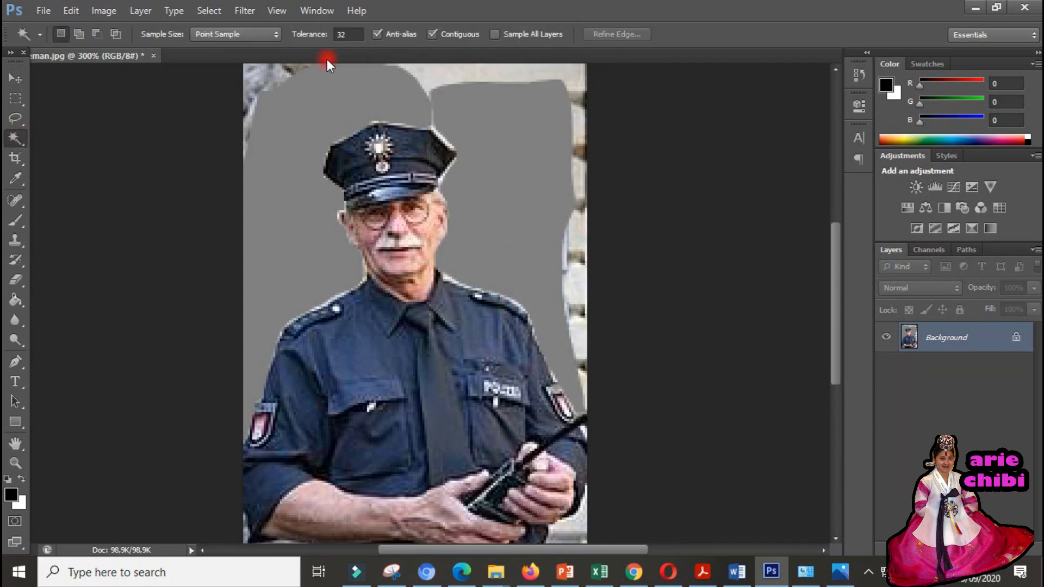
pyautogui.click(15, 118)
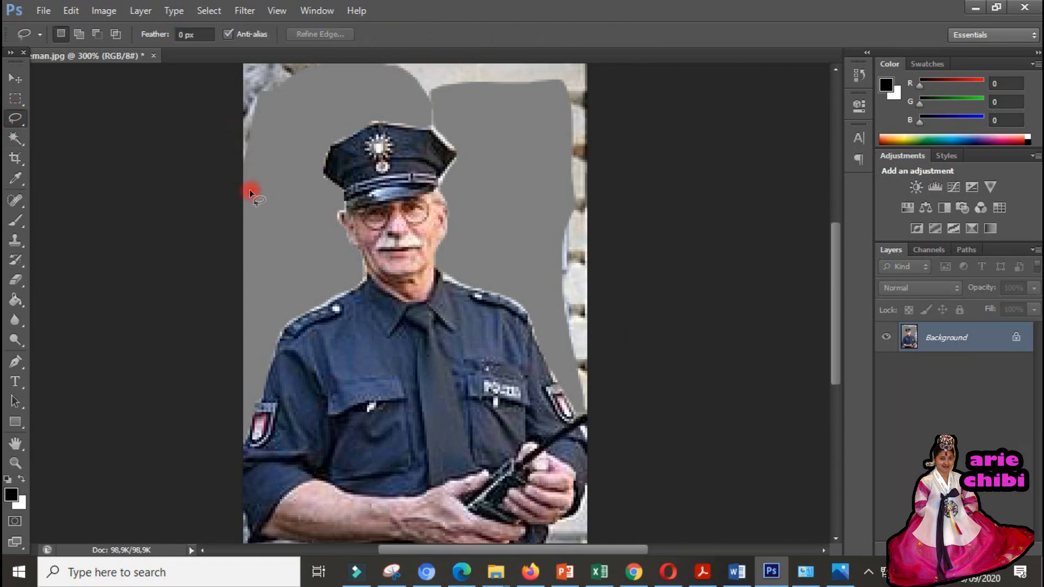
# Lasso the leftover background above and to the right of the policeman, fill it with 50% Gray, and deselect.
pyautogui.moveTo(344, 89)
pyautogui.mouseDown()
pyautogui.moveTo(455, 123)
pyautogui.moveTo(545, 174)
pyautogui.moveTo(545, 217)
pyautogui.moveTo(569, 295)
pyautogui.mouseUp()
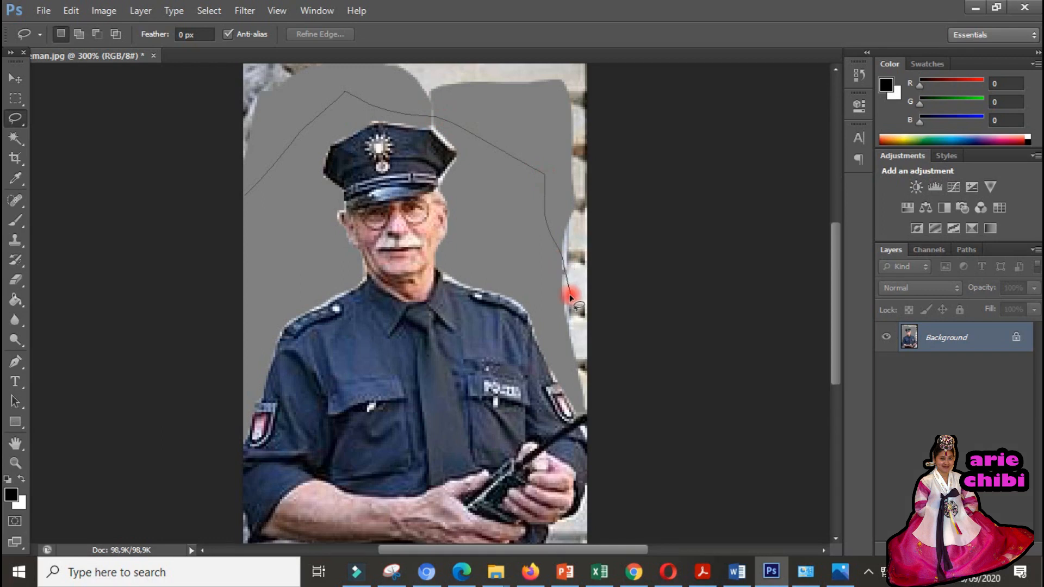
pyautogui.moveTo(562, 347)
pyautogui.mouseDown()
pyautogui.moveTo(582, 380)
pyautogui.moveTo(591, 233)
pyautogui.moveTo(579, 56)
pyautogui.moveTo(367, 50)
pyautogui.moveTo(243, 68)
pyautogui.moveTo(243, 200)
pyautogui.mouseUp()
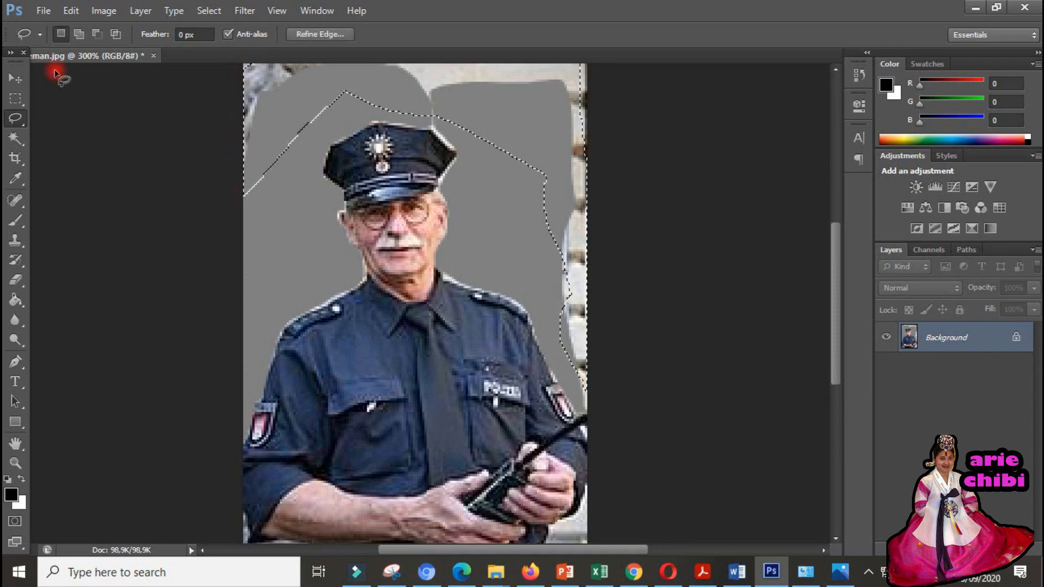
pyautogui.click(14, 79)
pyautogui.hotkey('shift', 'F5')
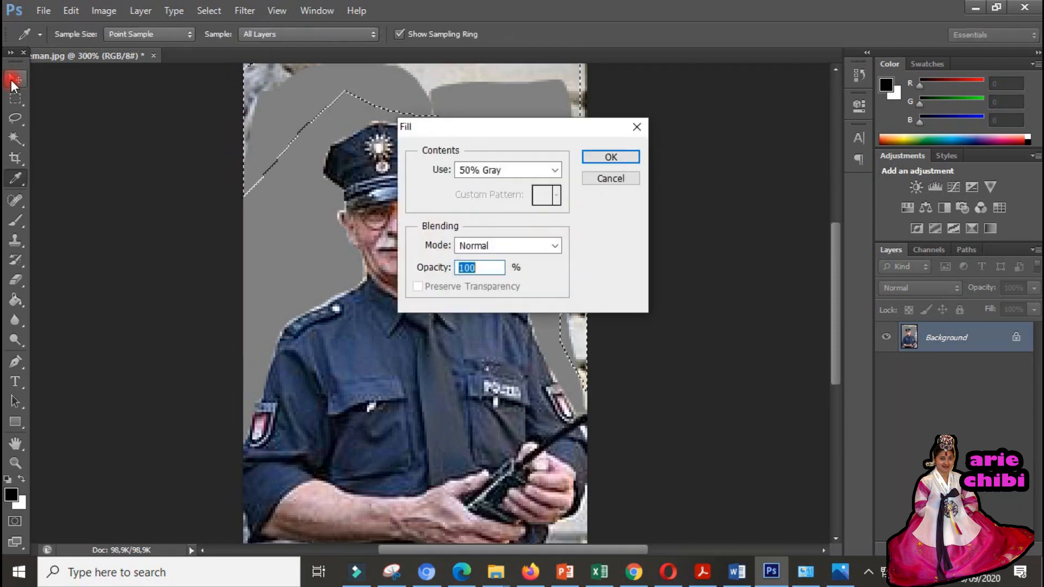
pyautogui.press('Return')
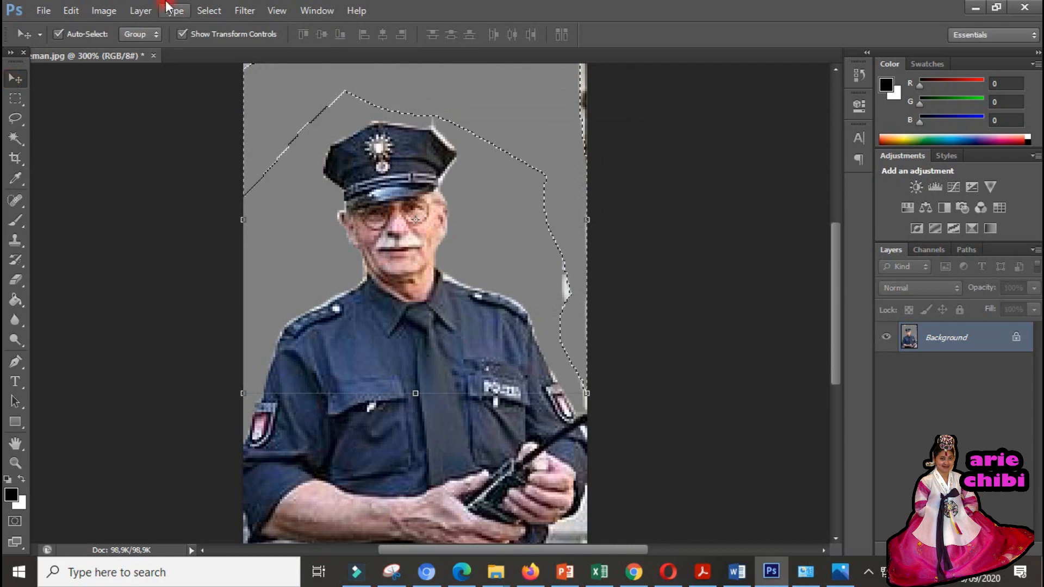
pyautogui.click(15, 140)
pyautogui.hotkey('ctrl', 'd')
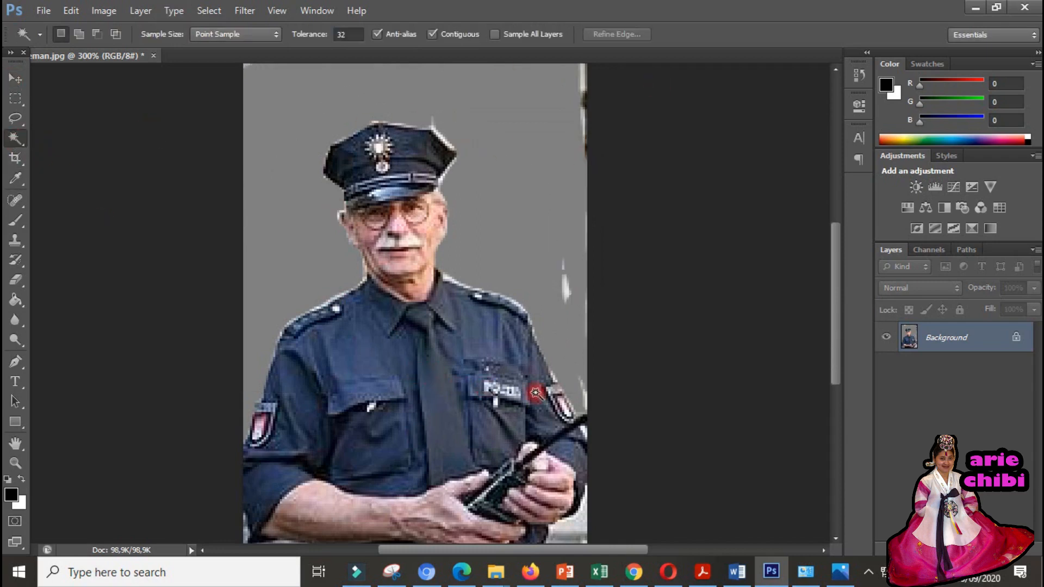
# Lasso the lower-right background corner below the policeman's hands and fill it with 50% Gray.
pyautogui.scroll(-1, 511, 413)
pyautogui.scroll(-1, 505, 421)
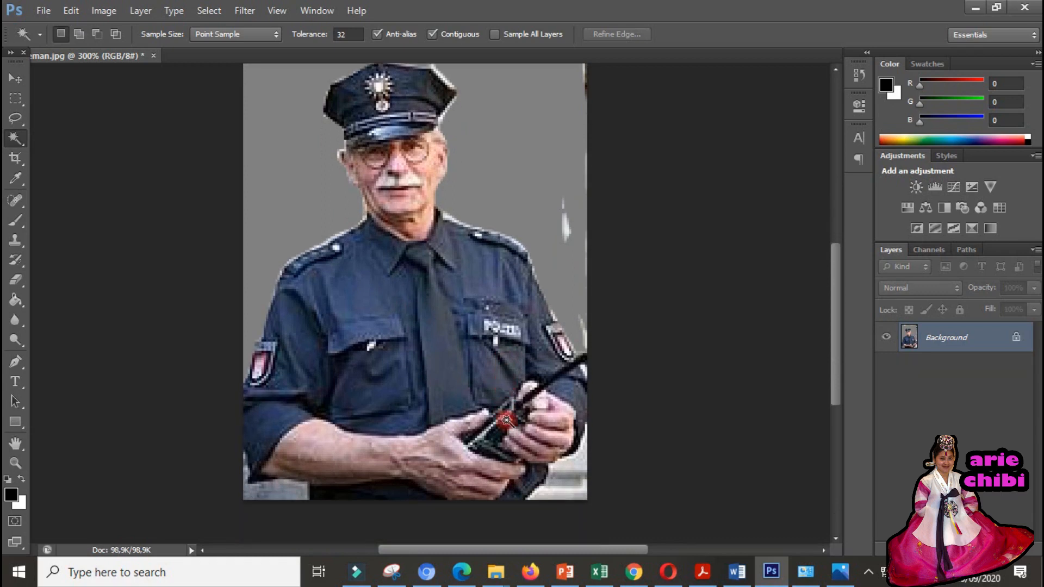
pyautogui.click(16, 119)
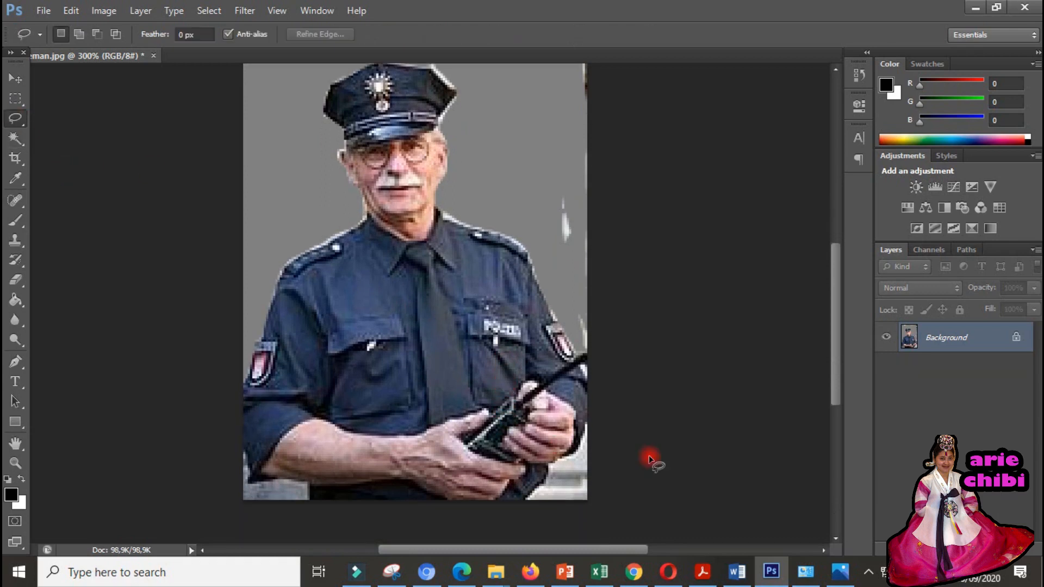
pyautogui.moveTo(586, 423)
pyautogui.mouseDown()
pyautogui.moveTo(526, 500)
pyautogui.moveTo(590, 500)
pyautogui.moveTo(586, 426)
pyautogui.mouseUp()
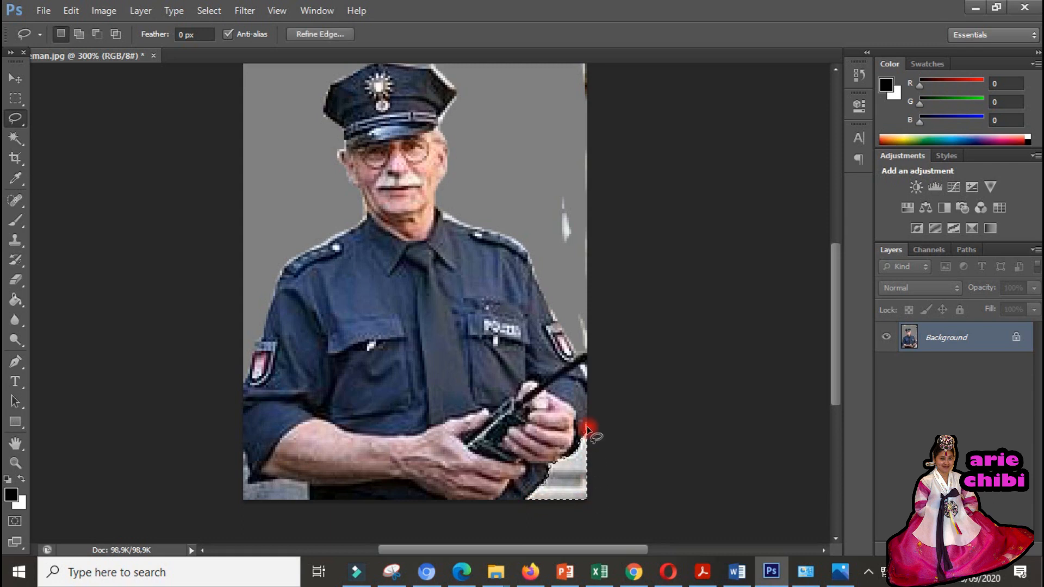
pyautogui.click(15, 78)
pyautogui.hotkey('shift', 'F5')
pyautogui.press('Return')
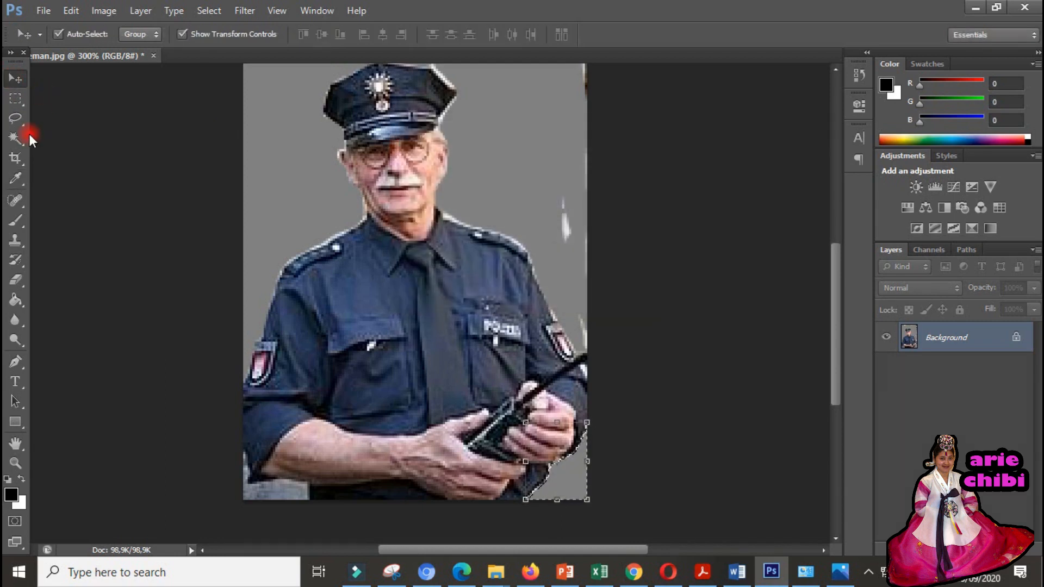
# Lasso the lower-left background corner under the policeman's forearm, fill it with 50% Gray, and clear the selection.
pyautogui.click(16, 119)
pyautogui.click(308, 503)
pyautogui.moveTo(292, 481)
pyautogui.mouseDown()
pyautogui.moveTo(247, 486)
pyautogui.moveTo(242, 452)
pyautogui.moveTo(240, 496)
pyautogui.moveTo(252, 508)
pyautogui.moveTo(308, 505)
pyautogui.mouseUp()
pyautogui.click(13, 79)
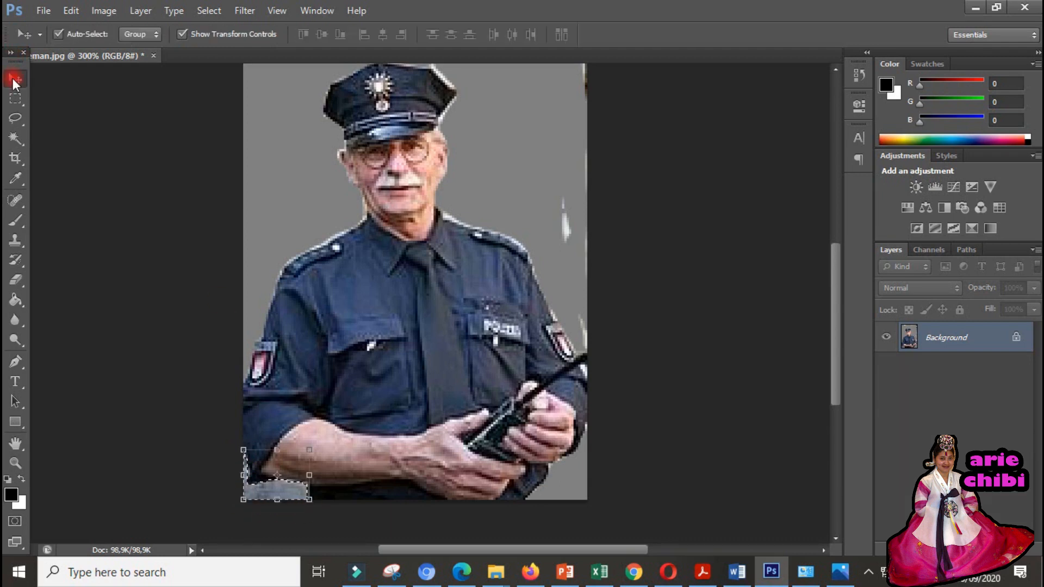
pyautogui.hotkey('shift', 'F5')
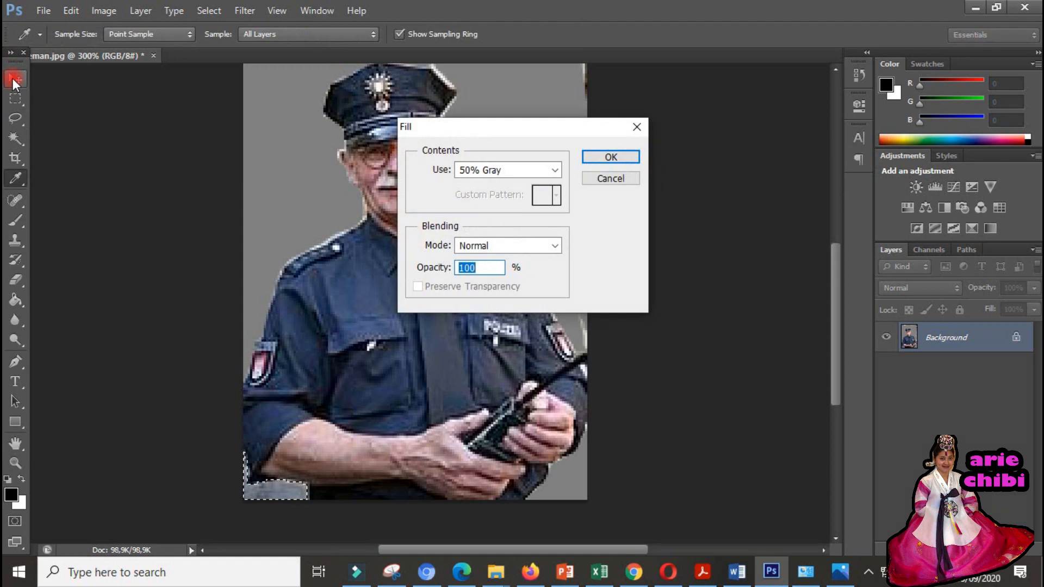
pyautogui.press('Return')
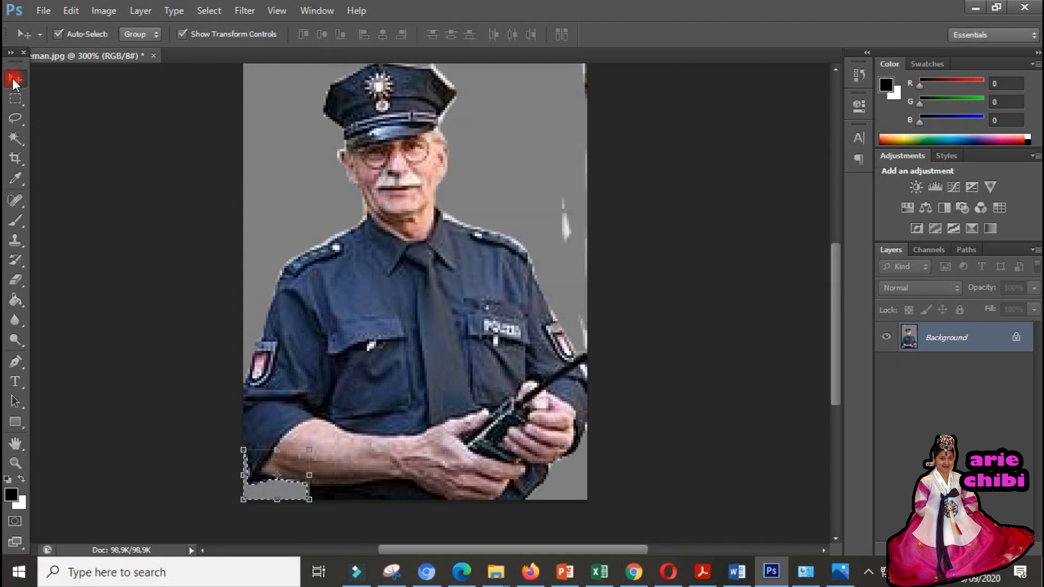
pyautogui.click(15, 139)
pyautogui.click(118, 228)
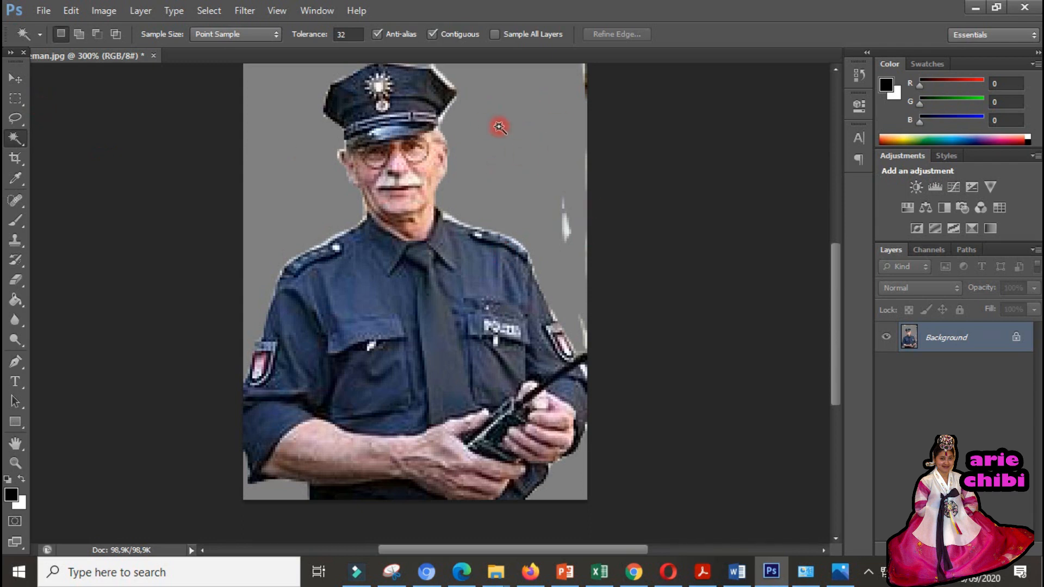
# Cover the leftover light patches along the photo's right edge with clean gray using the Clone Stamp tool.
pyautogui.click(23, 246)
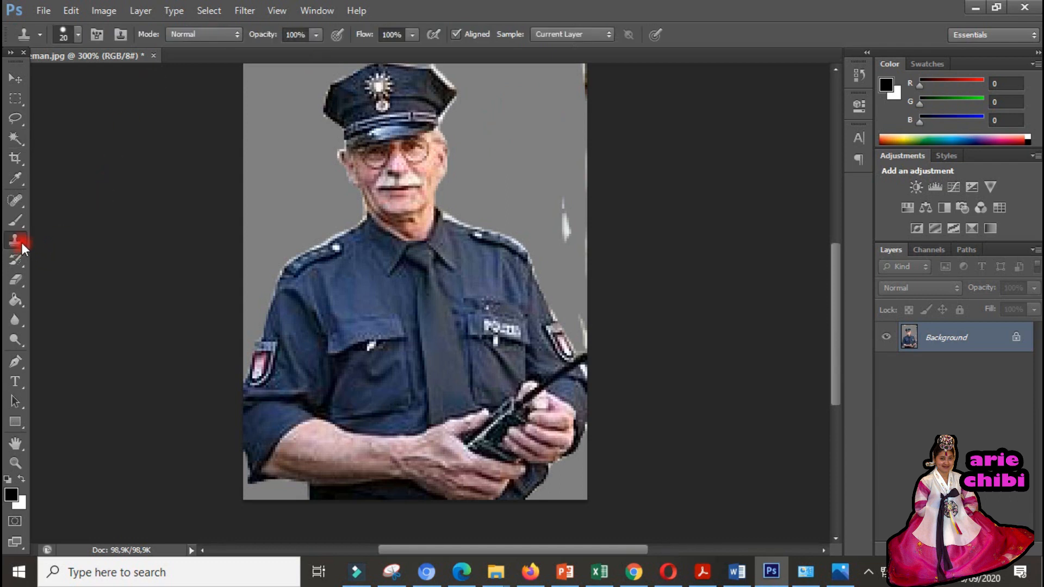
pyautogui.click(21, 243)
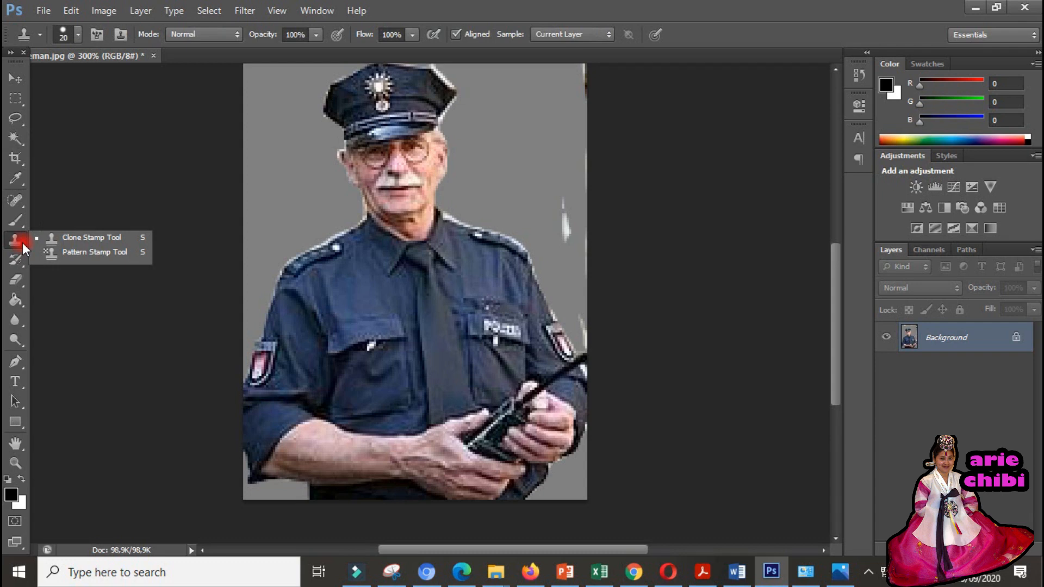
pyautogui.click(77, 239)
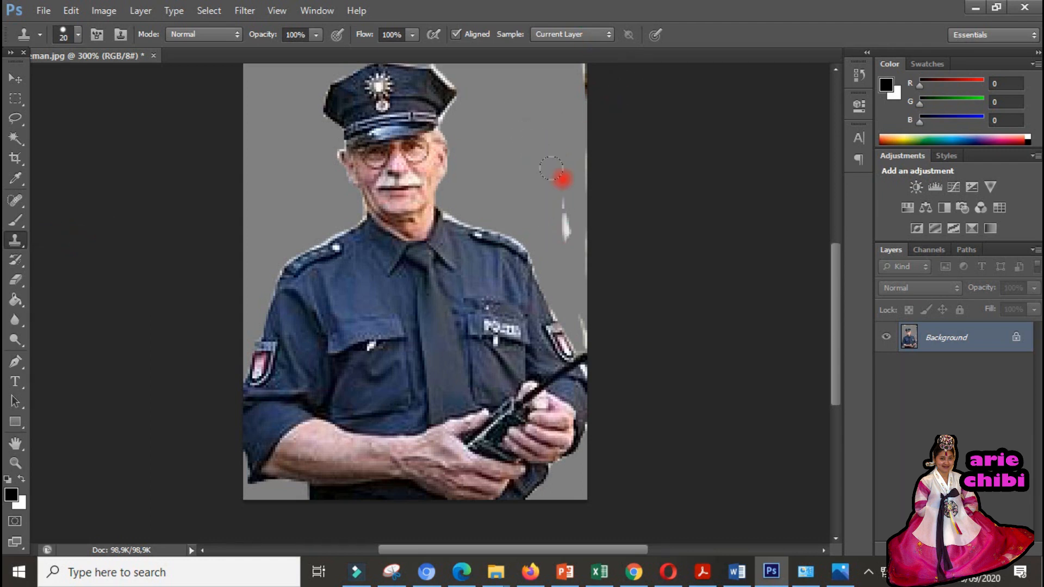
pyautogui.moveTo(535, 131)
pyautogui.mouseDown()
pyautogui.moveTo(521, 108)
pyautogui.moveTo(513, 121)
pyautogui.moveTo(518, 107)
pyautogui.mouseUp()
pyautogui.moveTo(518, 107)
pyautogui.mouseDown()
pyautogui.moveTo(580, 253)
pyautogui.moveTo(571, 68)
pyautogui.moveTo(550, 122)
pyautogui.mouseUp()
pyautogui.moveTo(572, 69)
pyautogui.mouseDown()
pyautogui.moveTo(599, 240)
pyautogui.moveTo(584, 314)
pyautogui.moveTo(554, 161)
pyautogui.moveTo(541, 144)
pyautogui.mouseUp()
pyautogui.click(591, 316)
pyautogui.moveTo(584, 317); pyautogui.dragTo(577, 153)
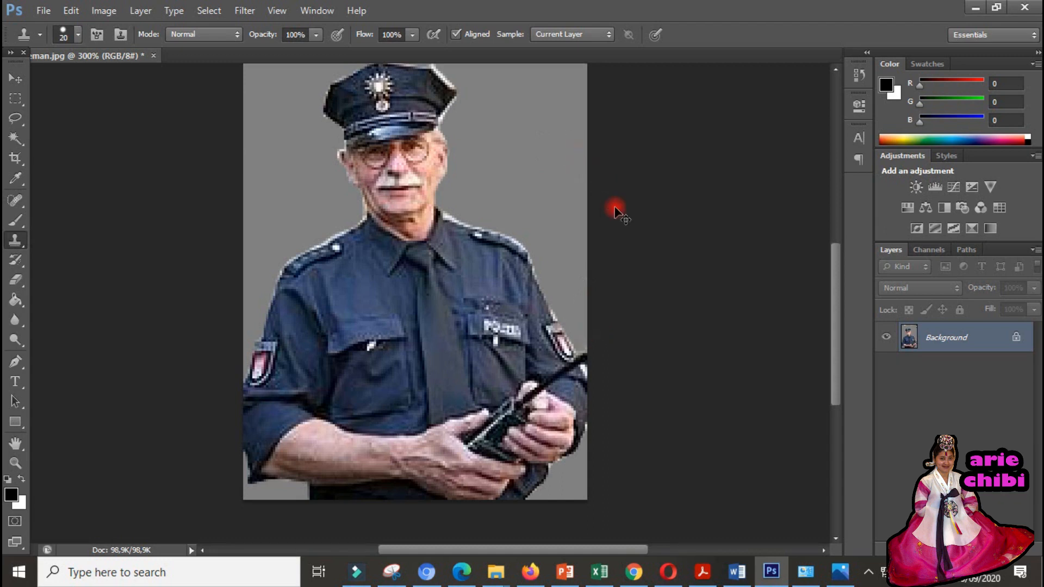
# Clone gray over the remaining background strip at the photo's right edge beside the policeman's cap.
pyautogui.hotkey('ctrl', '+')
pyautogui.hotkey('ctrl', '+')
pyautogui.hotkey('ctrl', '+')
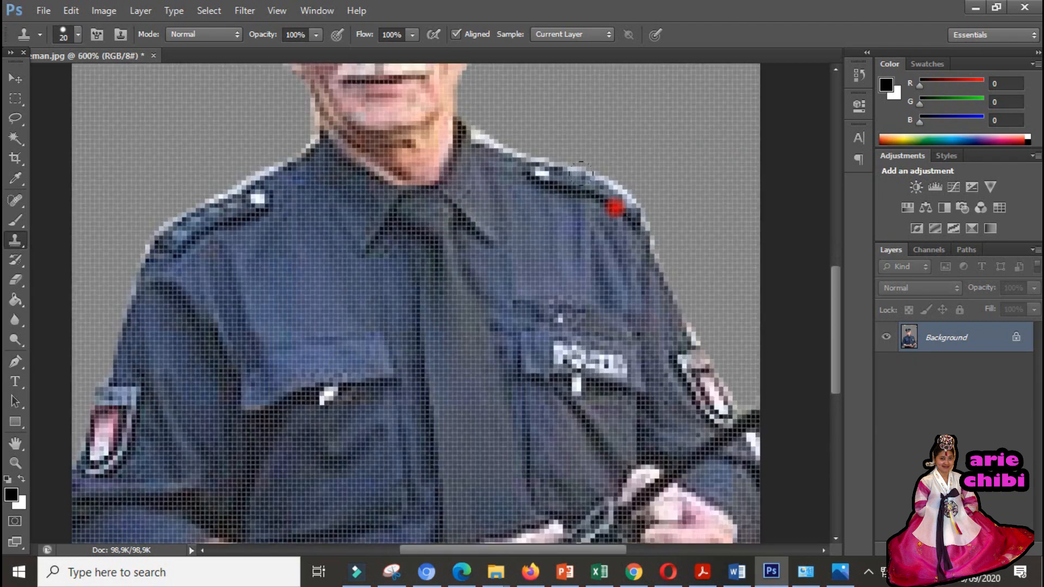
pyautogui.scroll(5, 584, 175)
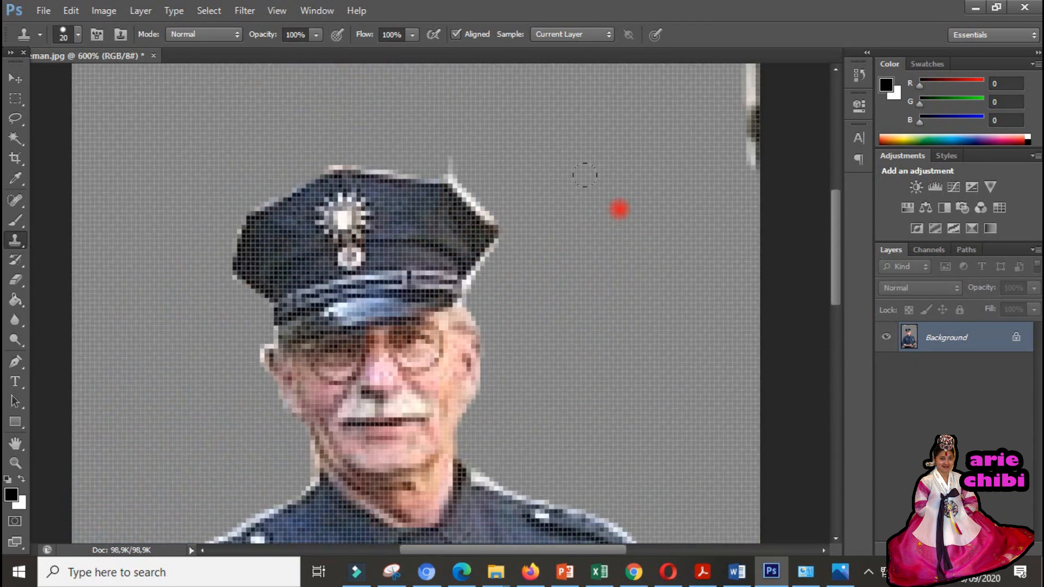
pyautogui.moveTo(720, 134)
pyautogui.mouseDown()
pyautogui.moveTo(729, 84)
pyautogui.moveTo(738, 158)
pyautogui.mouseUp()
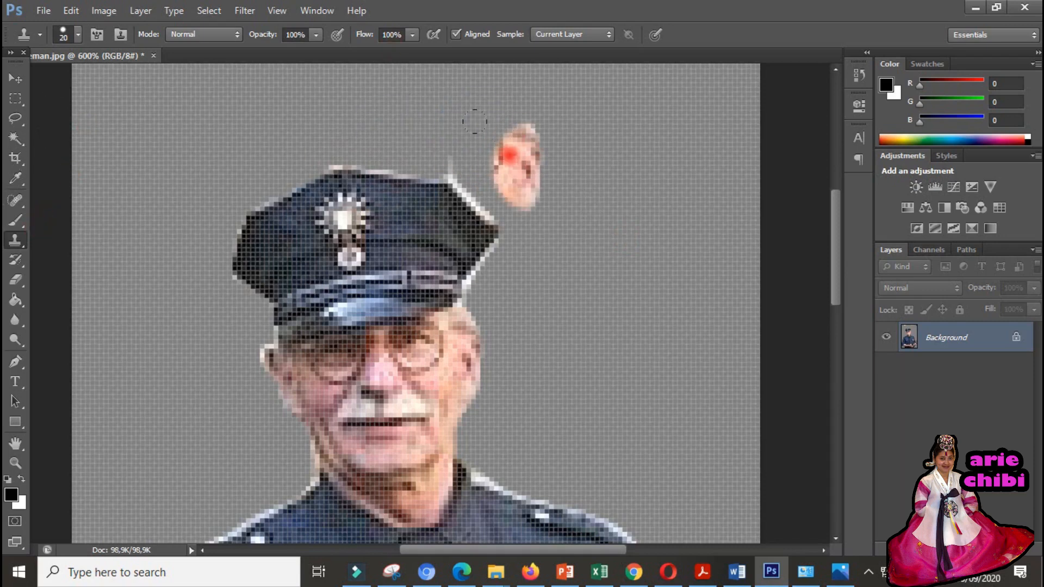
# Reduce the Clone Stamp brush to 5 px and clone gray over the light fringe around the policeman's cap.
pyautogui.click(79, 36)
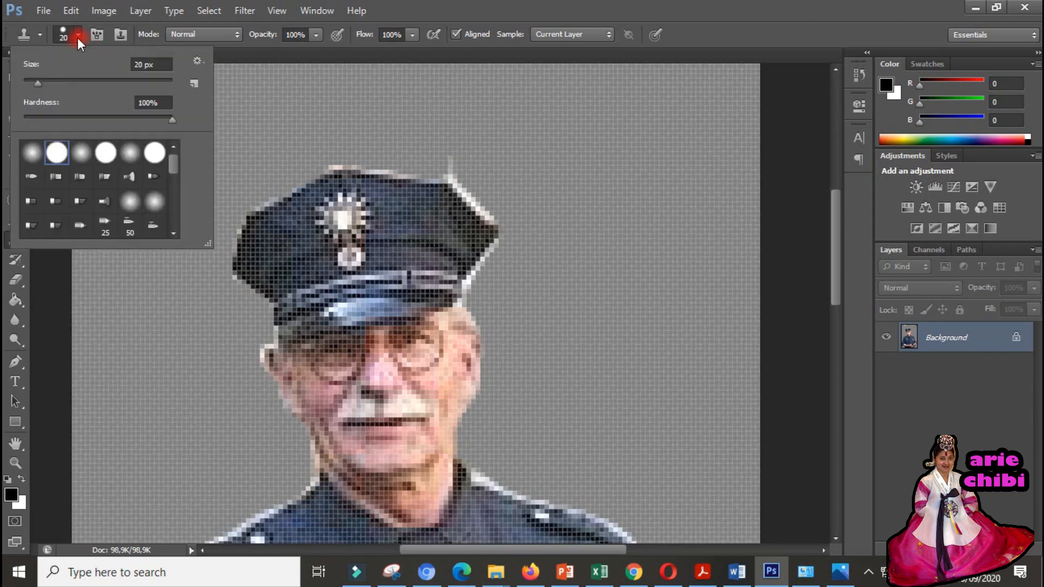
pyautogui.moveTo(34, 79); pyautogui.dragTo(29, 80)
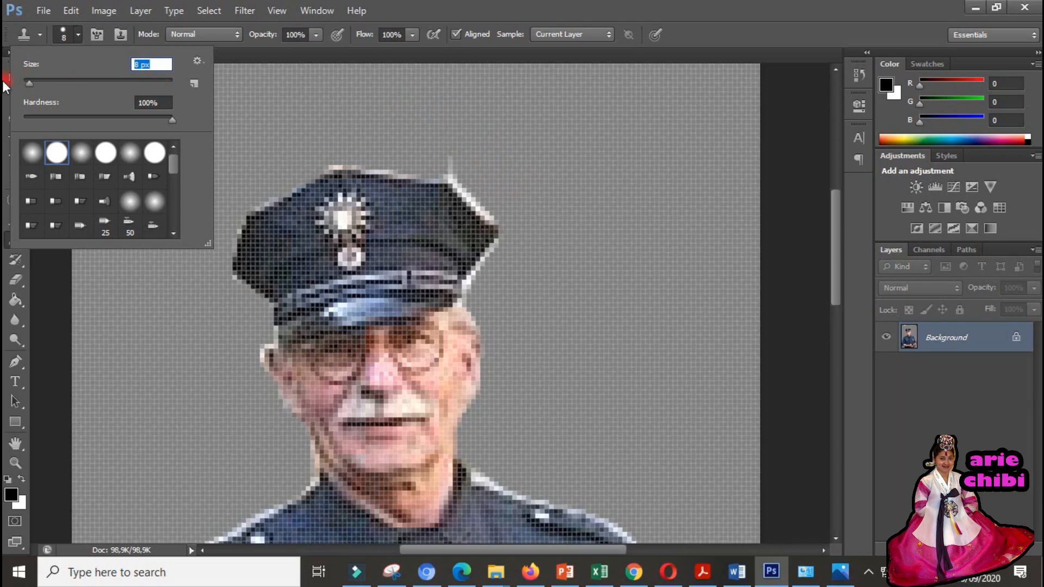
pyautogui.moveTo(27, 80); pyautogui.dragTo(26, 80)
pyautogui.click(522, 145)
pyautogui.moveTo(459, 170)
pyautogui.mouseDown()
pyautogui.moveTo(506, 225)
pyautogui.moveTo(505, 248)
pyautogui.moveTo(473, 296)
pyautogui.mouseUp()
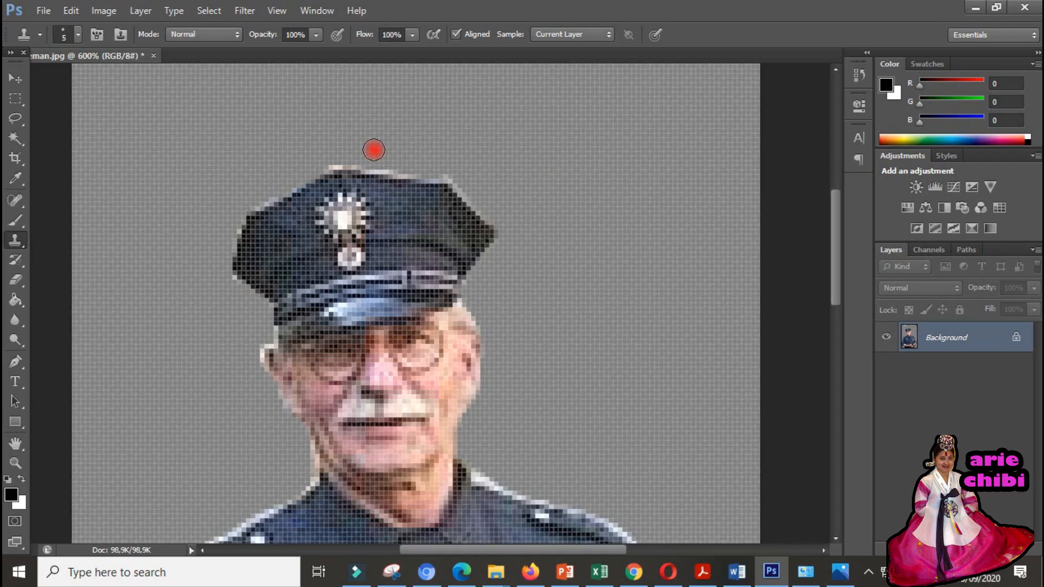
pyautogui.moveTo(317, 156); pyautogui.dragTo(456, 170)
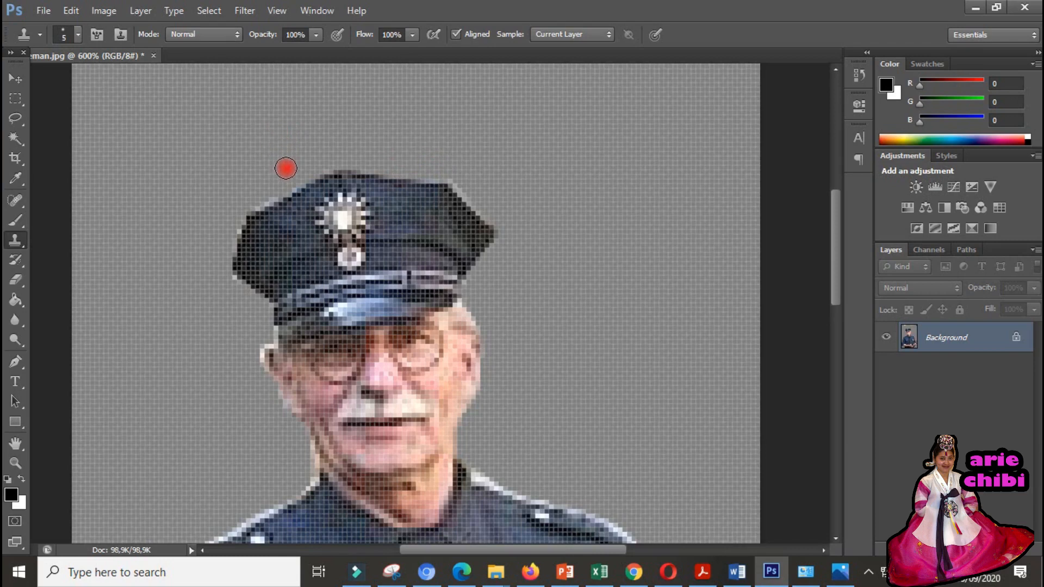
pyautogui.moveTo(285, 177)
pyautogui.mouseDown()
pyautogui.moveTo(227, 227)
pyautogui.moveTo(223, 282)
pyautogui.mouseUp()
# Clone gray over the light fringe on the right shoulder near the collar and down the left side of the face and neck.
pyautogui.scroll(-3, 701, 288)
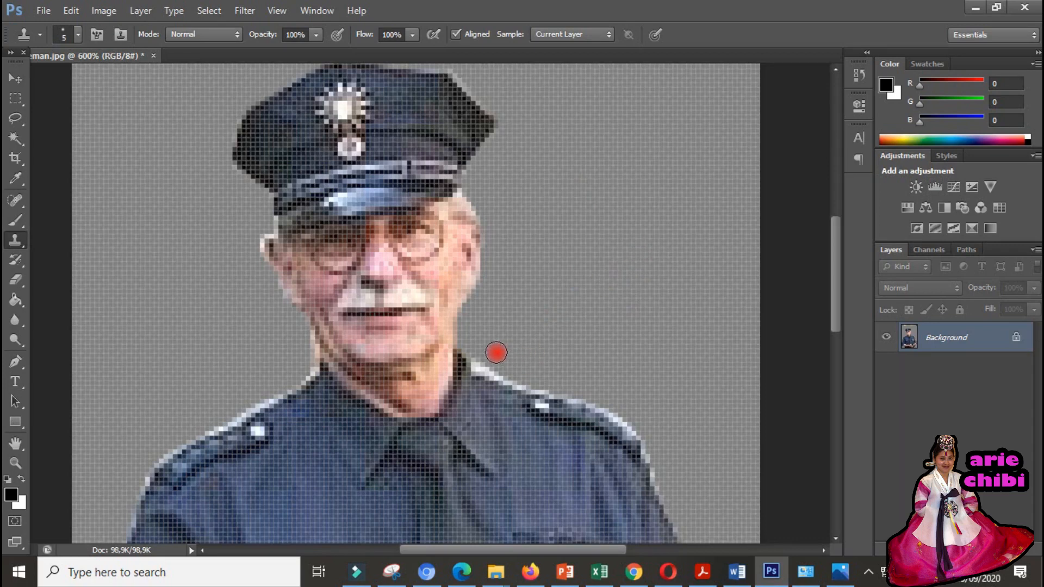
pyautogui.moveTo(485, 354)
pyautogui.mouseDown()
pyautogui.moveTo(517, 377)
pyautogui.moveTo(598, 395)
pyautogui.mouseUp()
pyautogui.click(436, 254)
pyautogui.hotkey('ctrl', 'z')
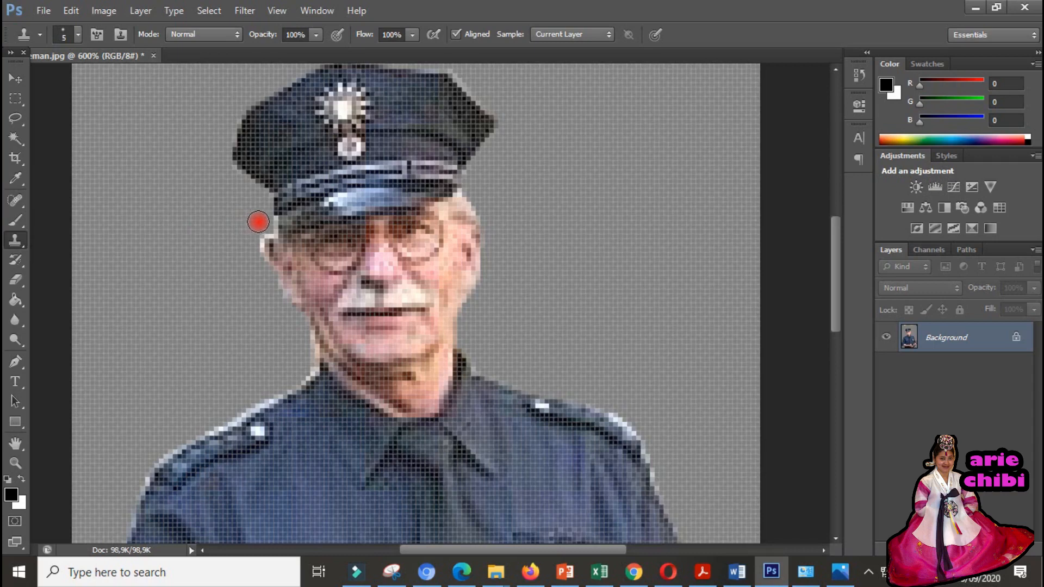
pyautogui.moveTo(264, 223)
pyautogui.mouseDown()
pyautogui.moveTo(260, 272)
pyautogui.moveTo(303, 331)
pyautogui.moveTo(308, 367)
pyautogui.moveTo(225, 416)
pyautogui.mouseUp()
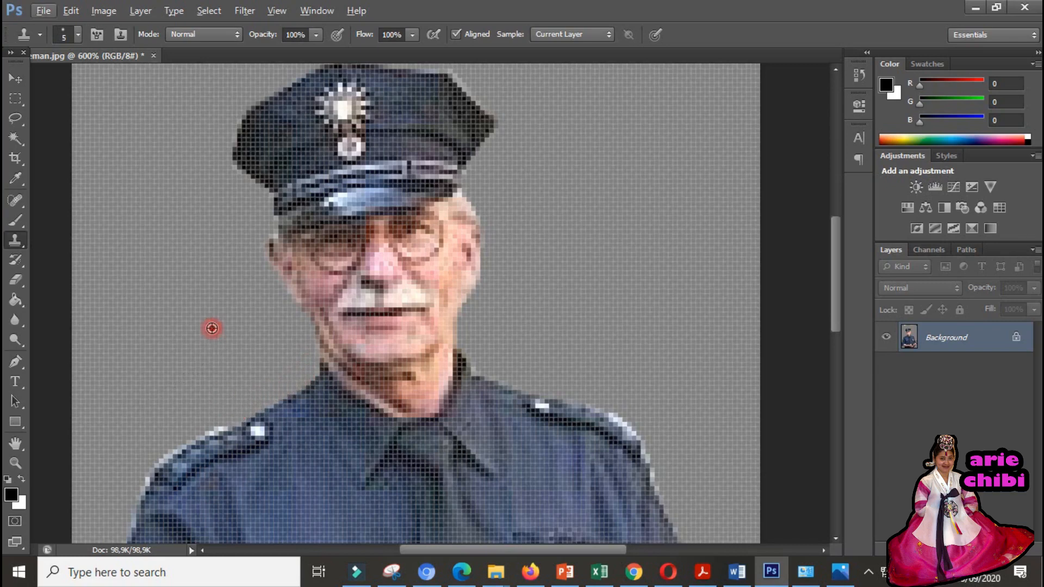
# Resample clean gray and clone it over the light fringe along both outer shoulders and the right sleeve.
pyautogui.scroll(-5, 212, 329)
pyautogui.keyDown('alt'); pyautogui.click(191, 186); pyautogui.keyUp('alt')
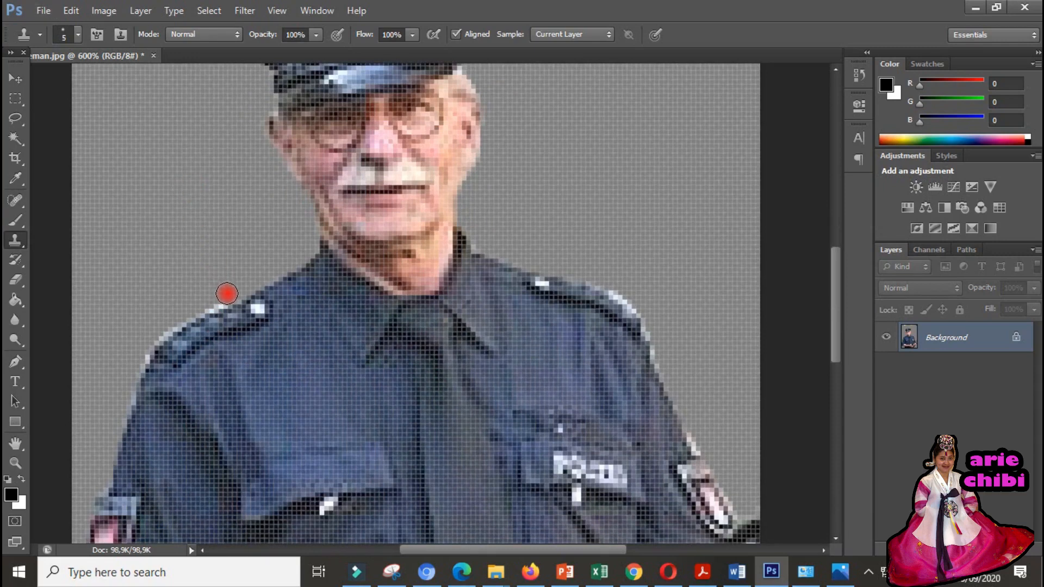
pyautogui.moveTo(227, 294)
pyautogui.mouseDown()
pyautogui.moveTo(165, 324)
pyautogui.moveTo(123, 375)
pyautogui.mouseUp()
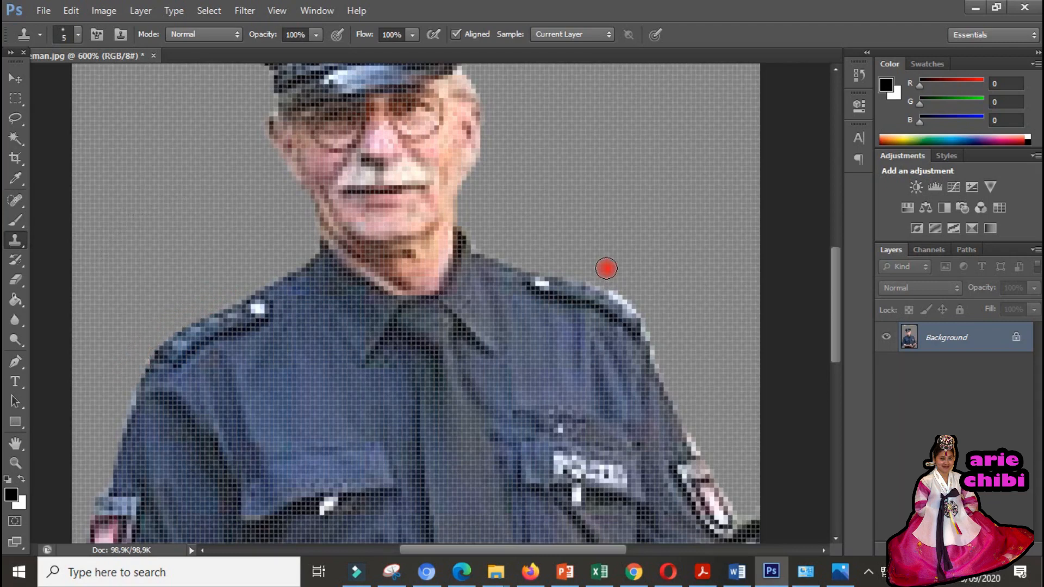
pyautogui.moveTo(620, 281)
pyautogui.mouseDown()
pyautogui.moveTo(611, 280)
pyautogui.moveTo(654, 311)
pyautogui.moveTo(708, 443)
pyautogui.mouseUp()
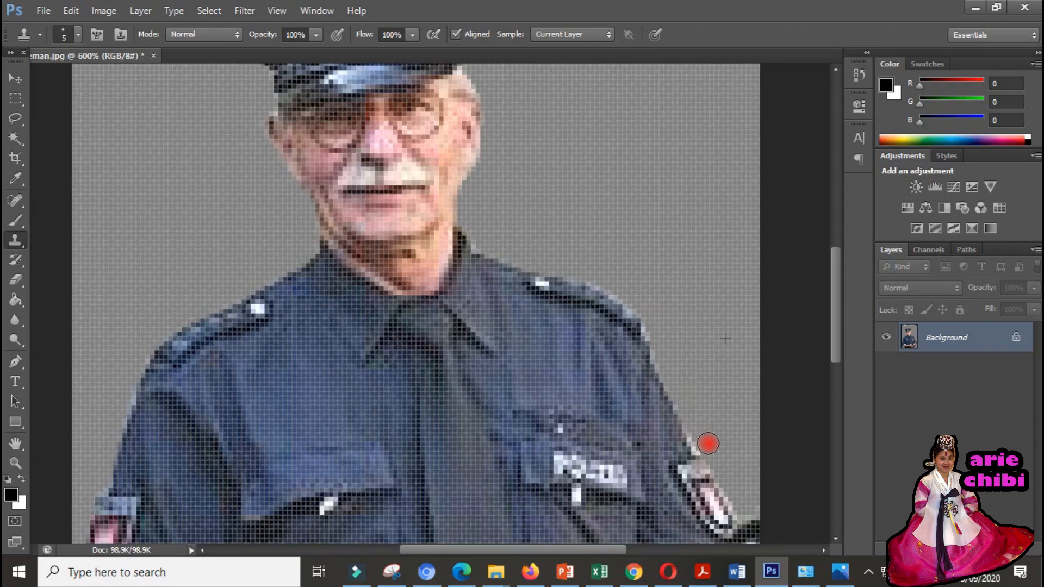
# Copy a full-width strip of clean gray above the cap to a new layer and move it over the leftover patches along the photo's top edge.
pyautogui.scroll(-6, 706, 386)
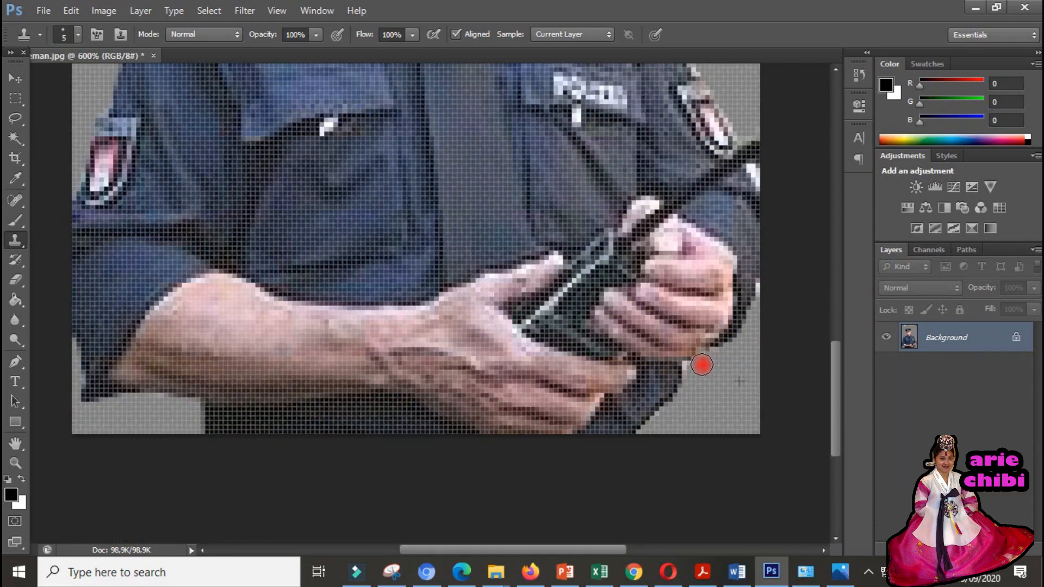
pyautogui.scroll(-3, 691, 374)
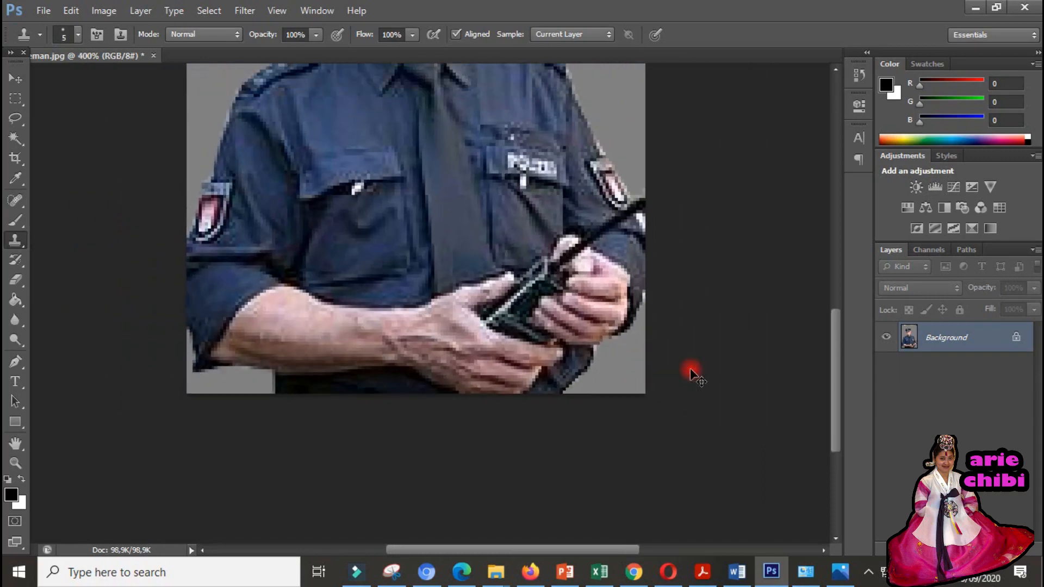
pyautogui.scroll(-2, 691, 374)
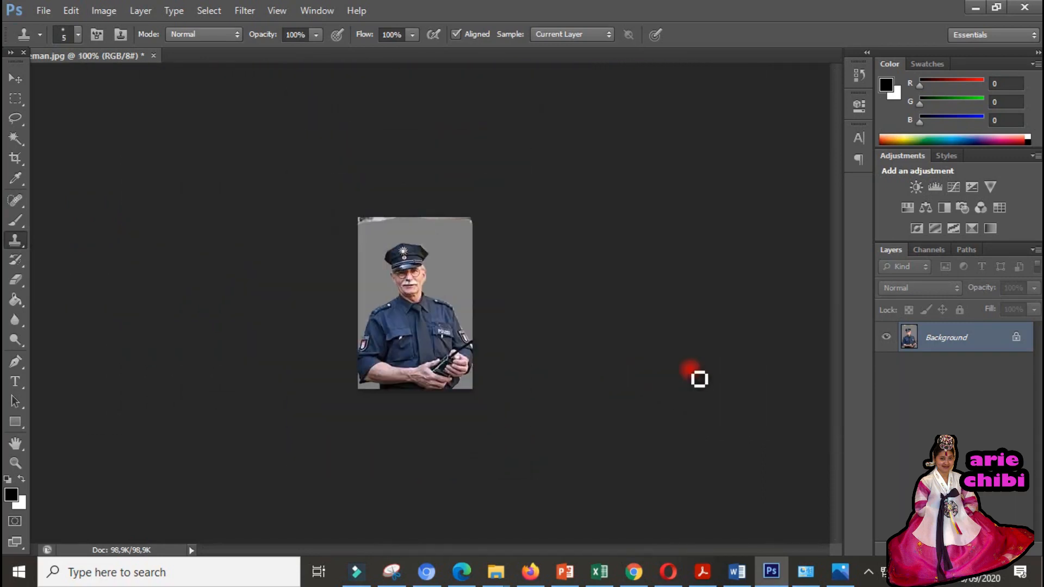
pyautogui.scroll(1, 571, 265)
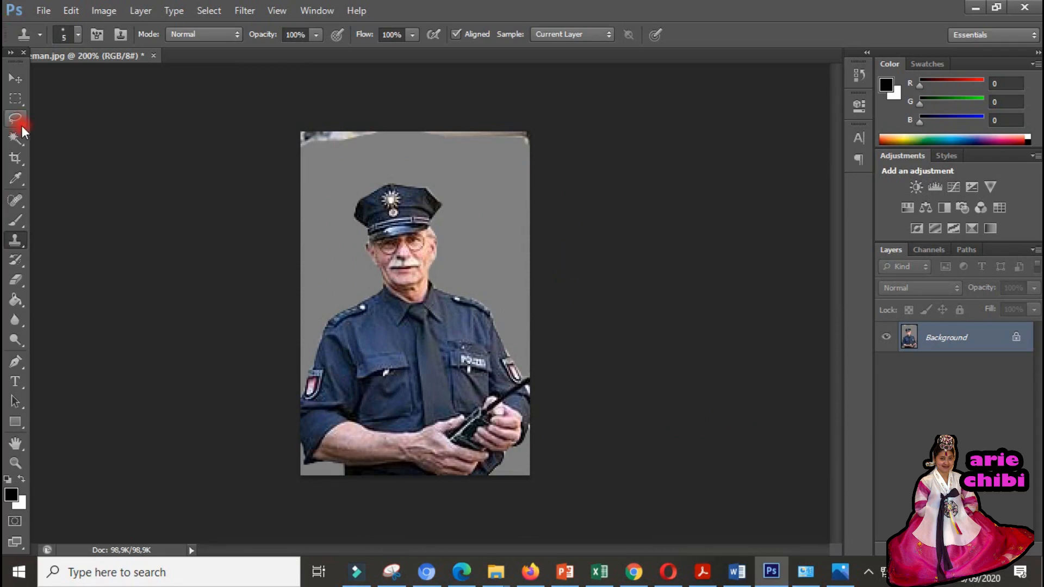
pyautogui.click(18, 100)
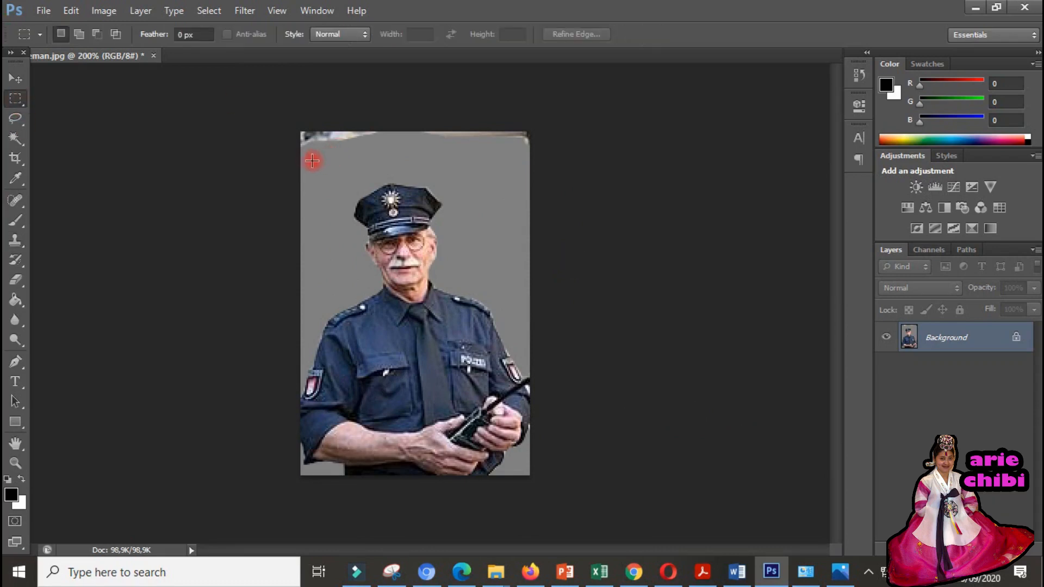
pyautogui.moveTo(300, 155); pyautogui.dragTo(540, 176)
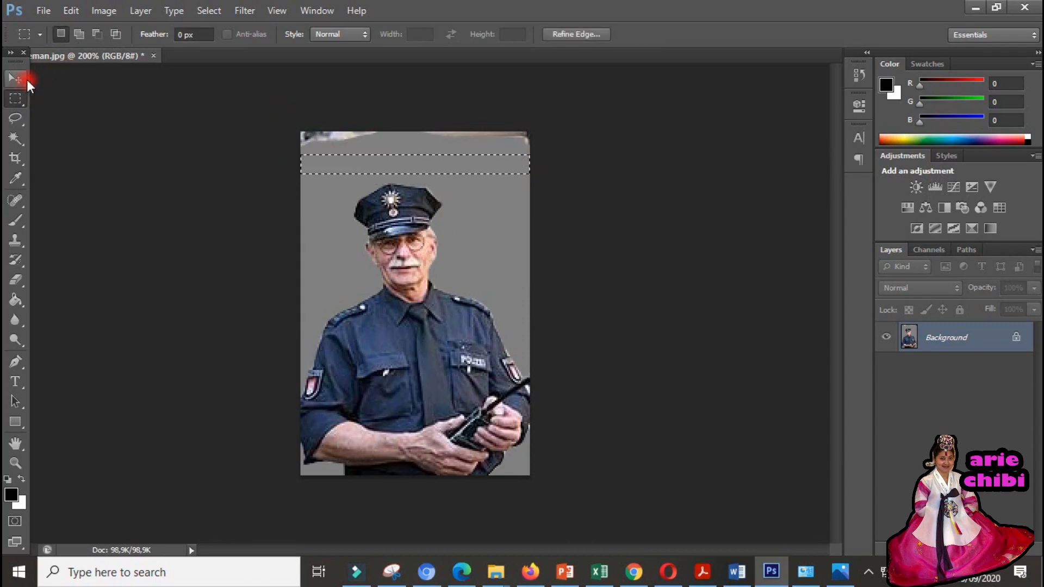
pyautogui.click(21, 80)
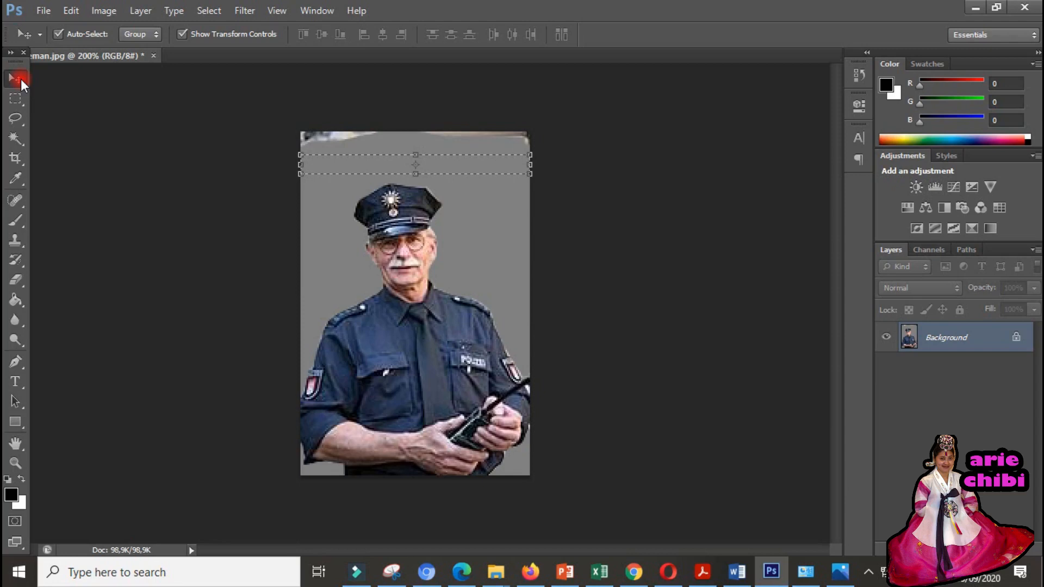
pyautogui.hotkey('ctrl', 'j')
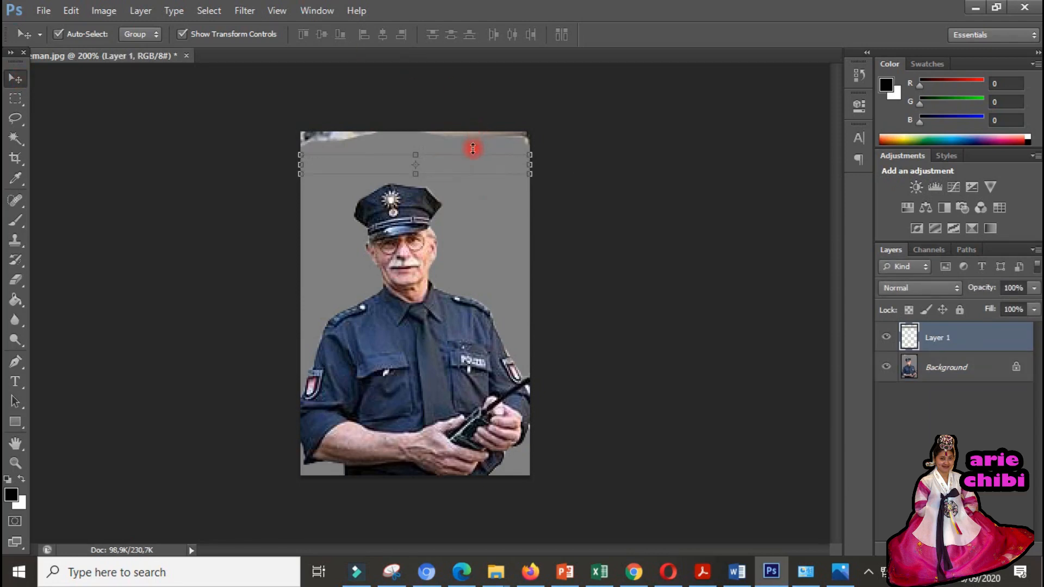
pyautogui.moveTo(470, 161)
pyautogui.mouseDown()
pyautogui.moveTo(468, 131)
pyautogui.moveTo(468, 142)
pyautogui.mouseUp()
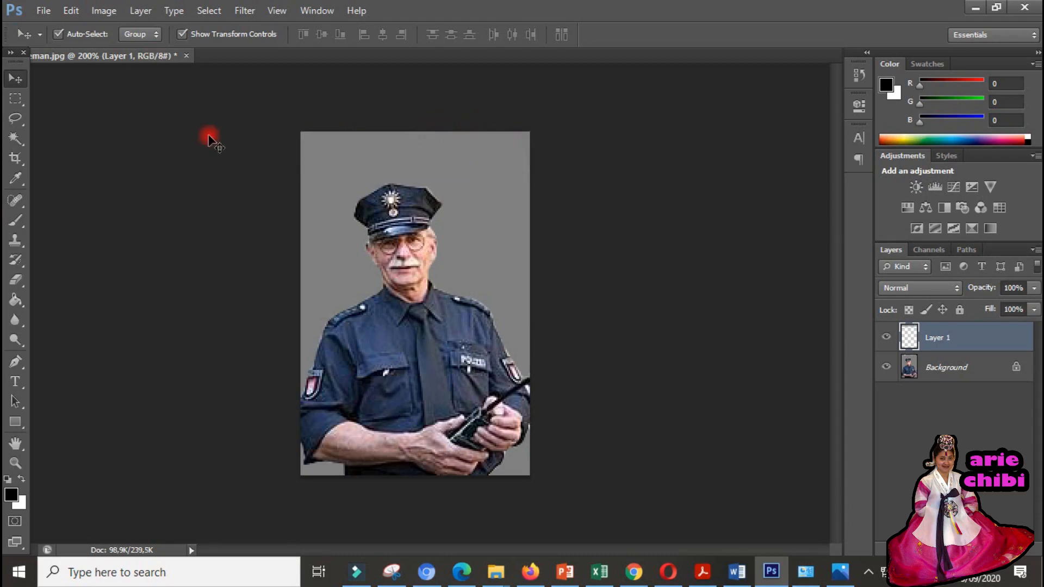
# Merge the gray strip layer into the Background layer.
pyautogui.hotkey('ctrl', 'e')
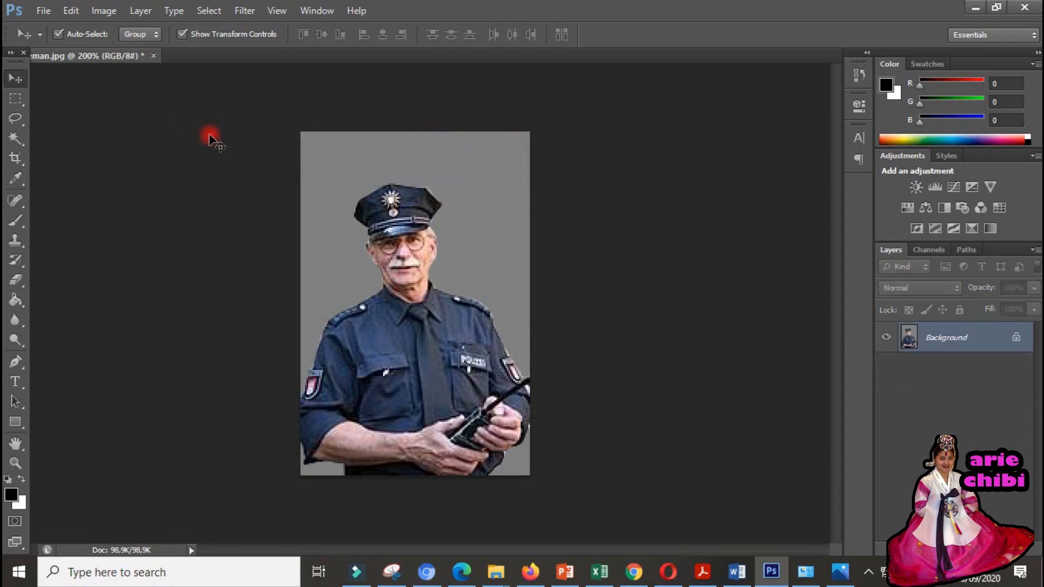
pyautogui.click(148, 11)
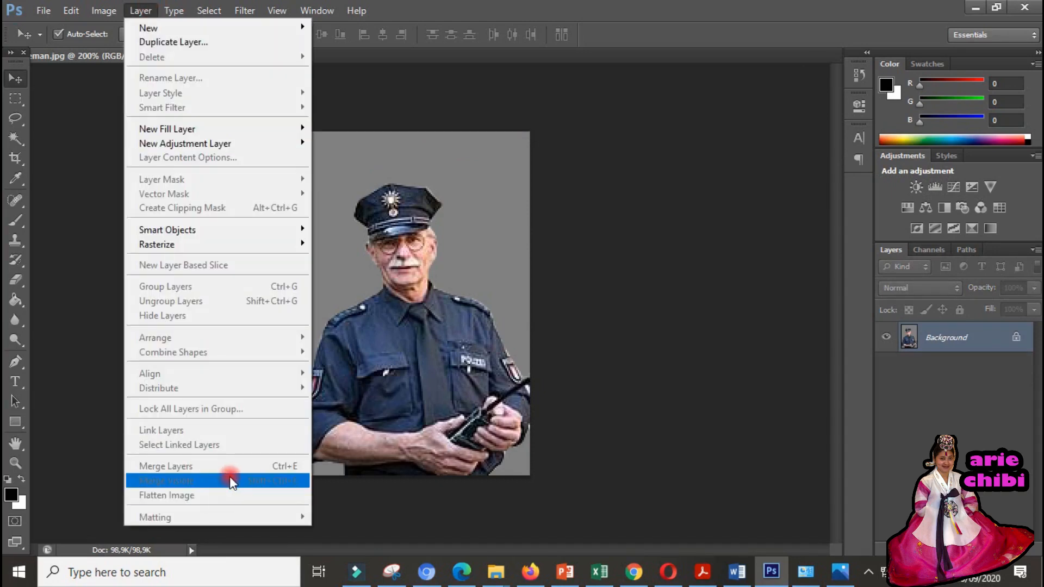
pyautogui.click(659, 266)
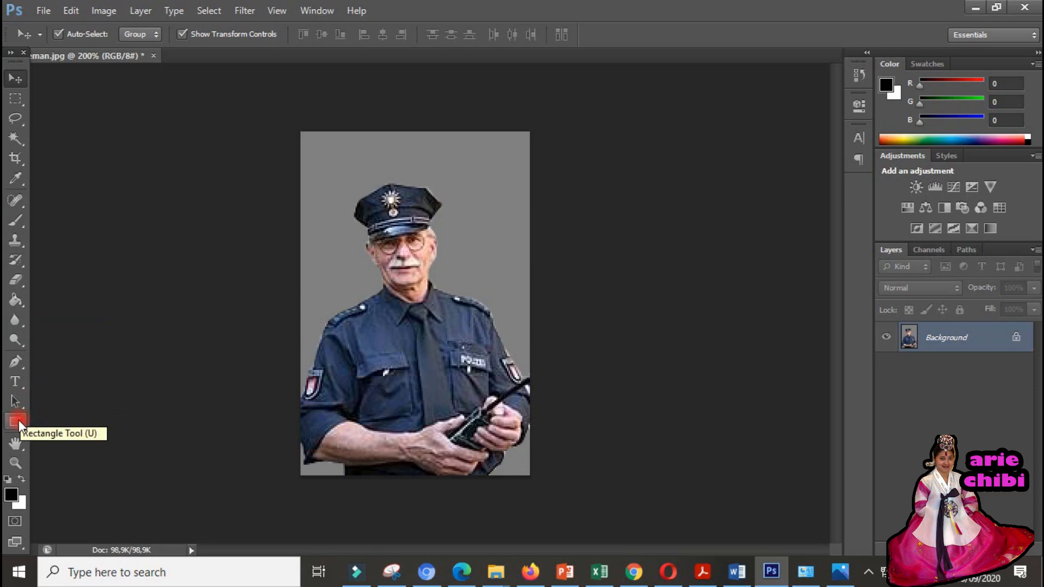
# Fill the large gray background and both lower corner areas with red, RGB 233, 32, 32, using the Paint Bucket.
pyautogui.click(18, 493)
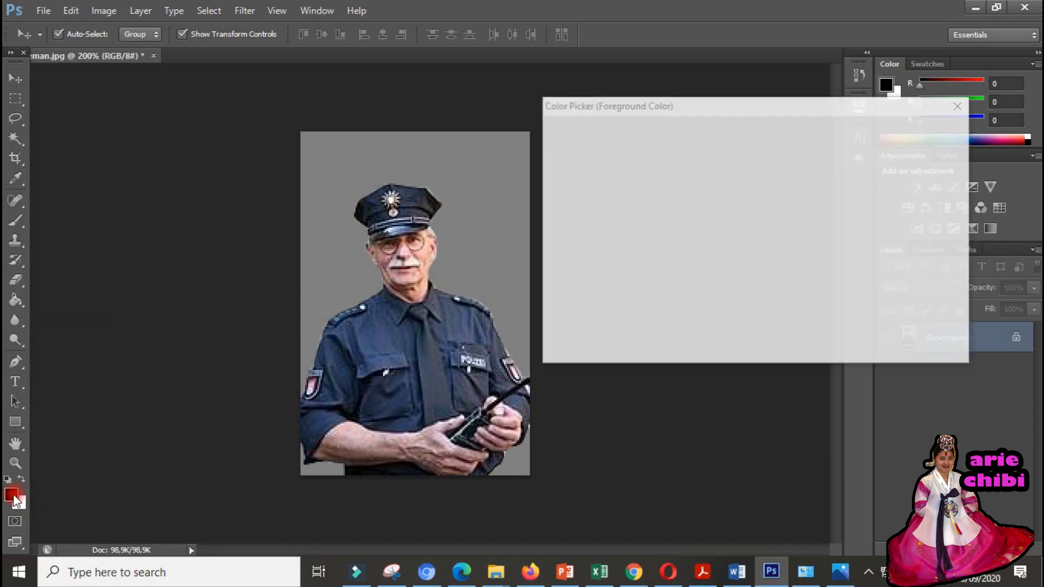
pyautogui.click(719, 157)
pyautogui.click(912, 132)
pyautogui.click(132, 152)
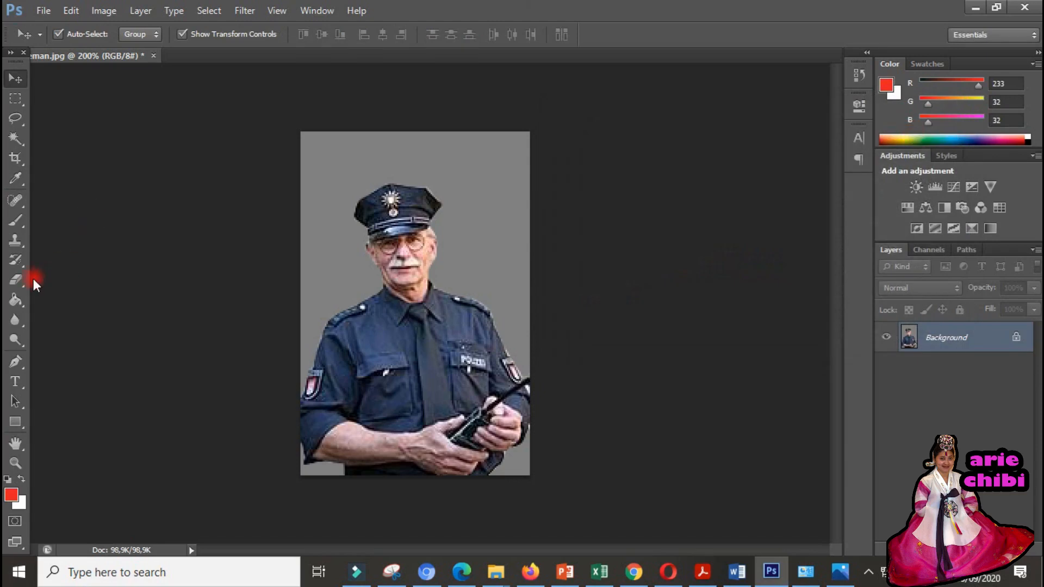
pyautogui.click(17, 299)
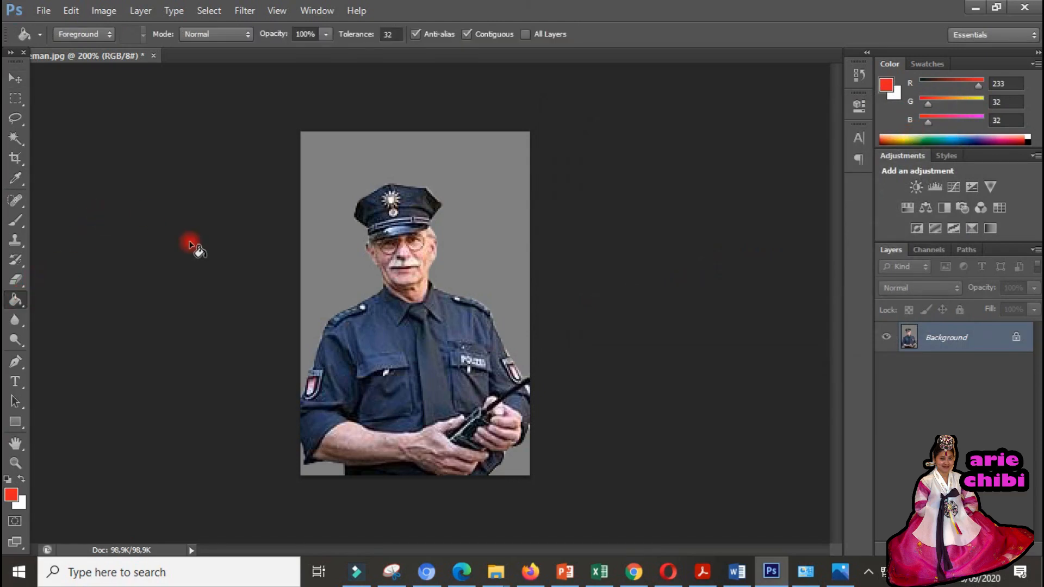
pyautogui.click(488, 197)
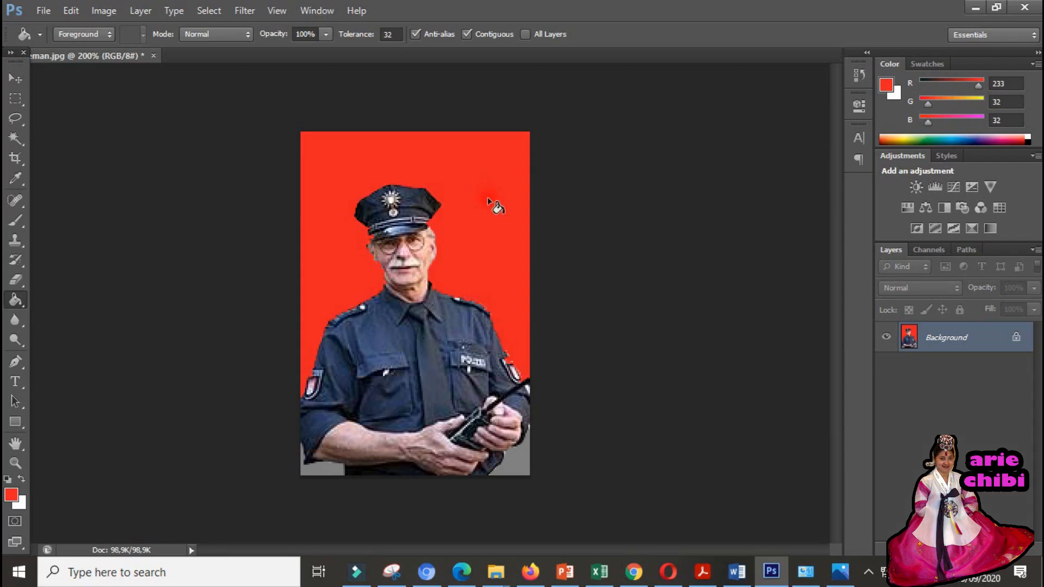
pyautogui.click(517, 458)
pyautogui.click(338, 469)
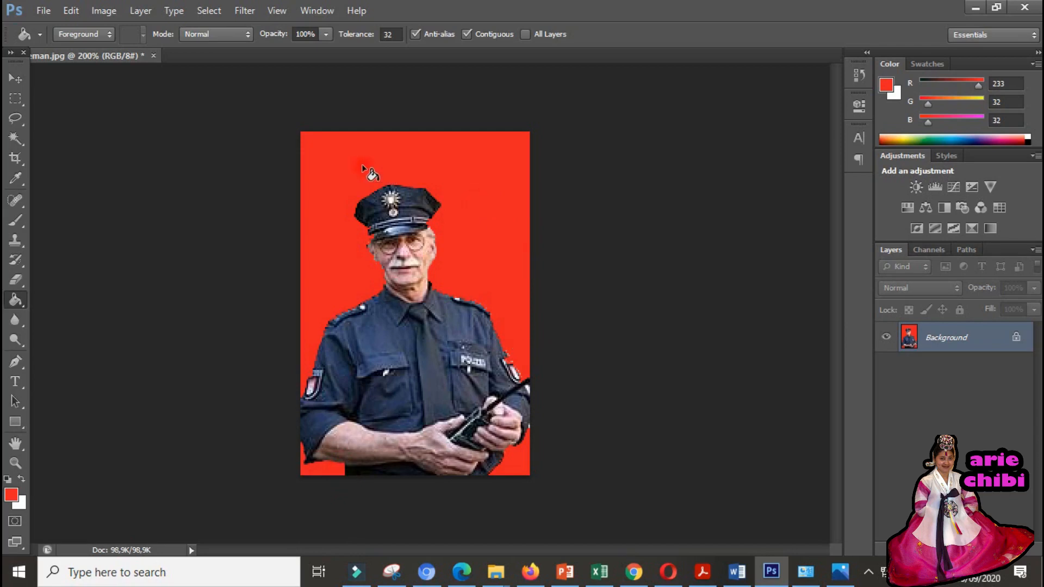
# Refill the background and both lower corner areas with dark blue, RGB 13, 51, 137, using the Paint Bucket.
pyautogui.click(11, 494)
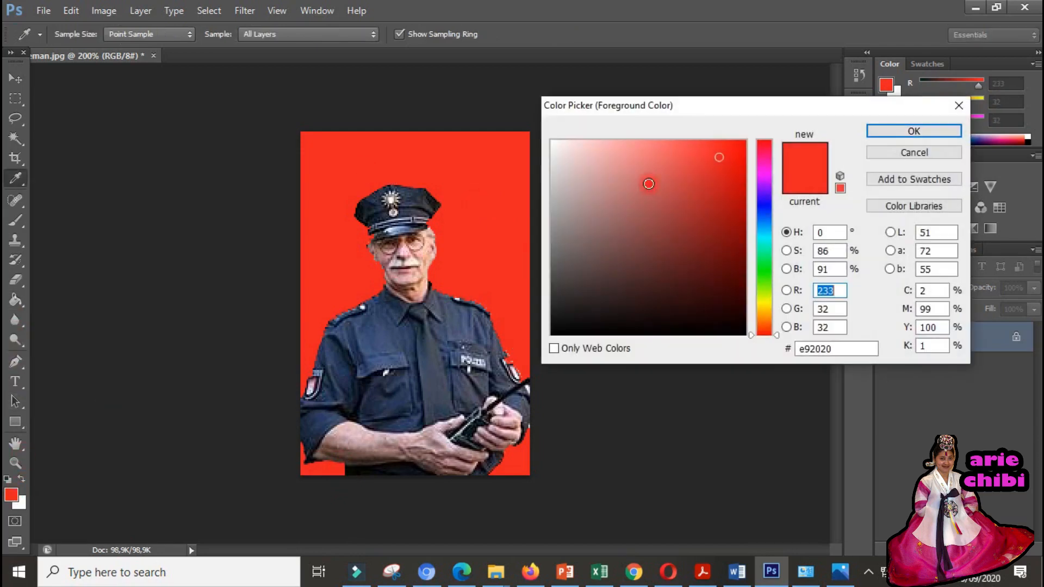
pyautogui.click(764, 215)
pyautogui.click(727, 231)
pyautogui.click(927, 131)
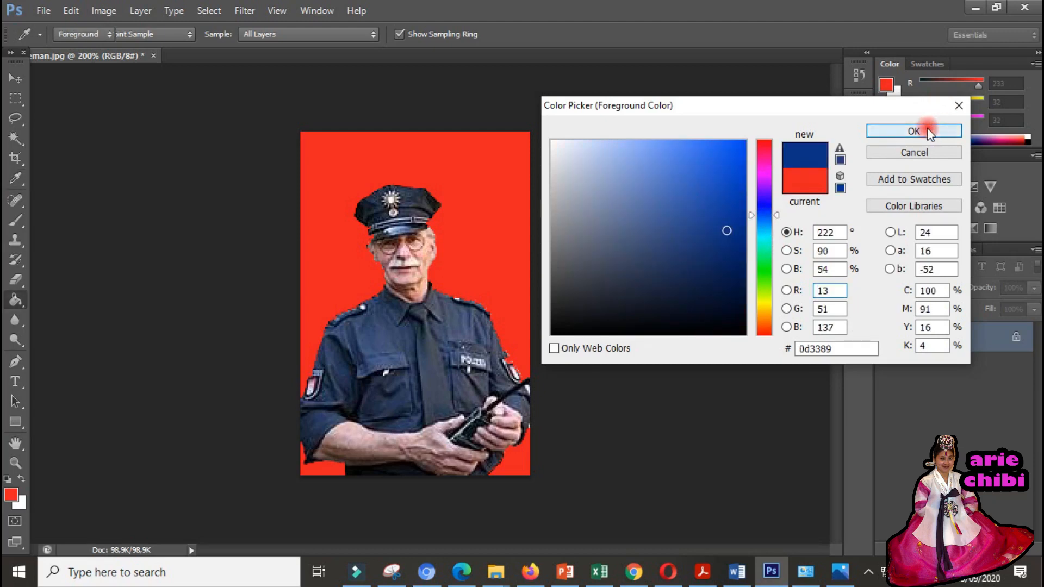
pyautogui.click(371, 159)
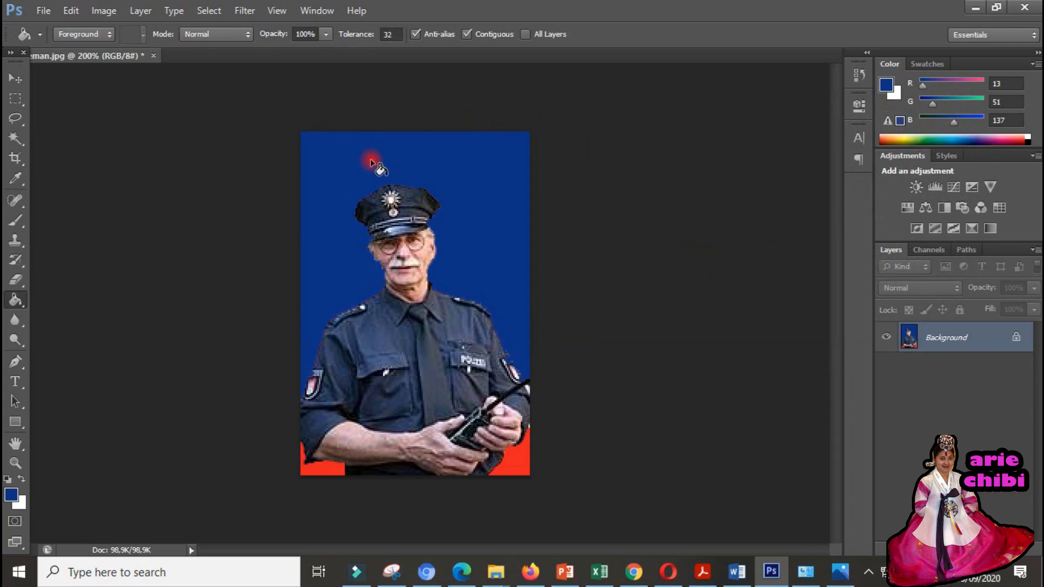
pyautogui.click(319, 467)
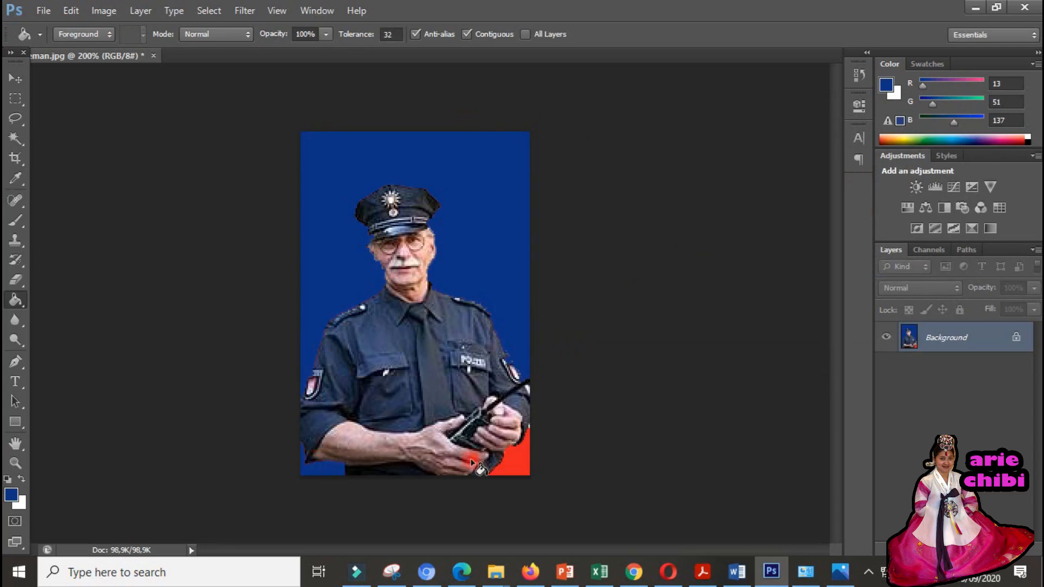
pyautogui.click(514, 464)
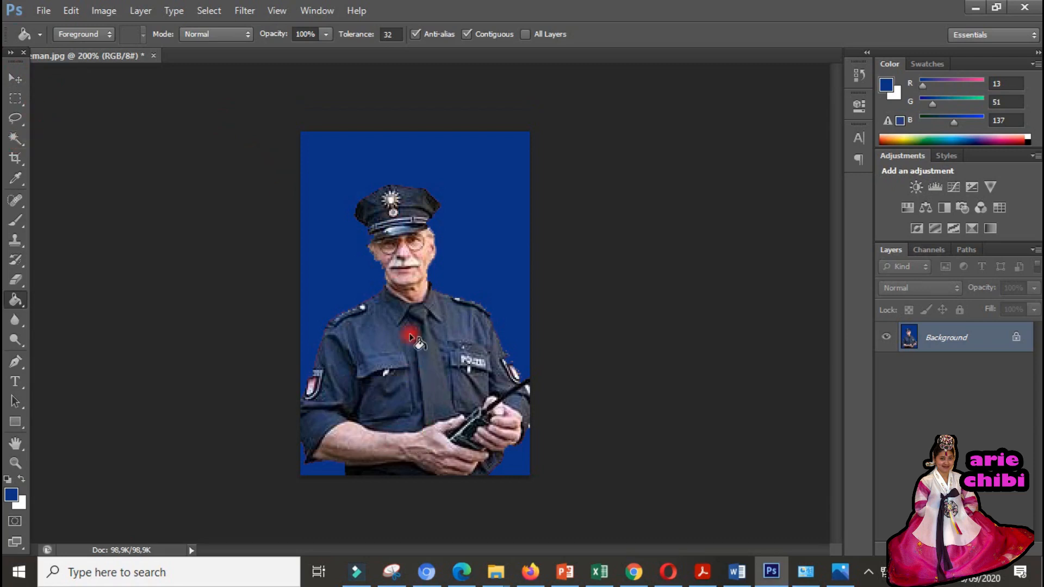
# Select the blue background and both lower corners with the Magic Wand, and invert the selection to isolate the policeman.
pyautogui.click(15, 136)
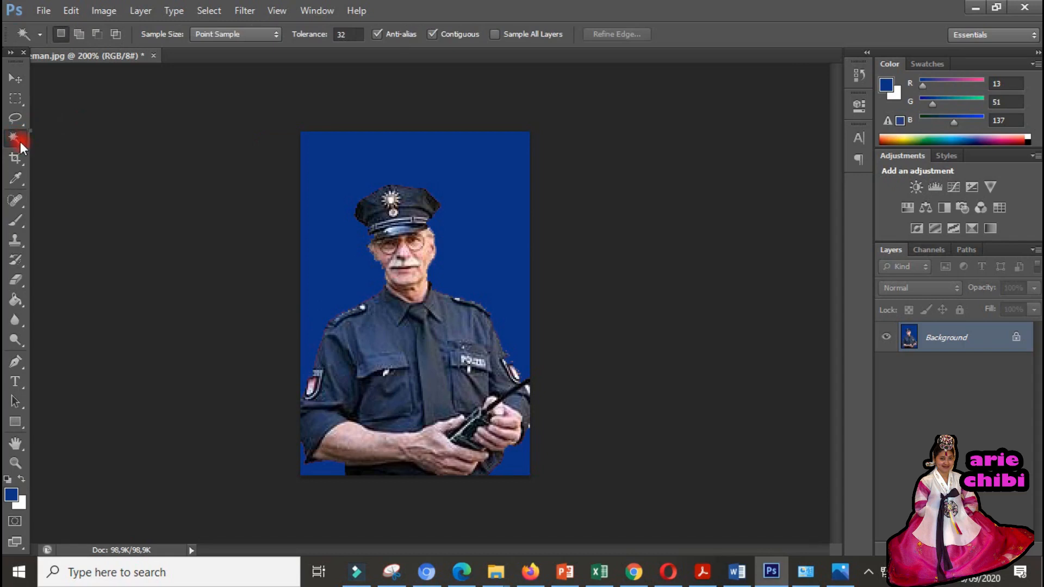
pyautogui.click(20, 142)
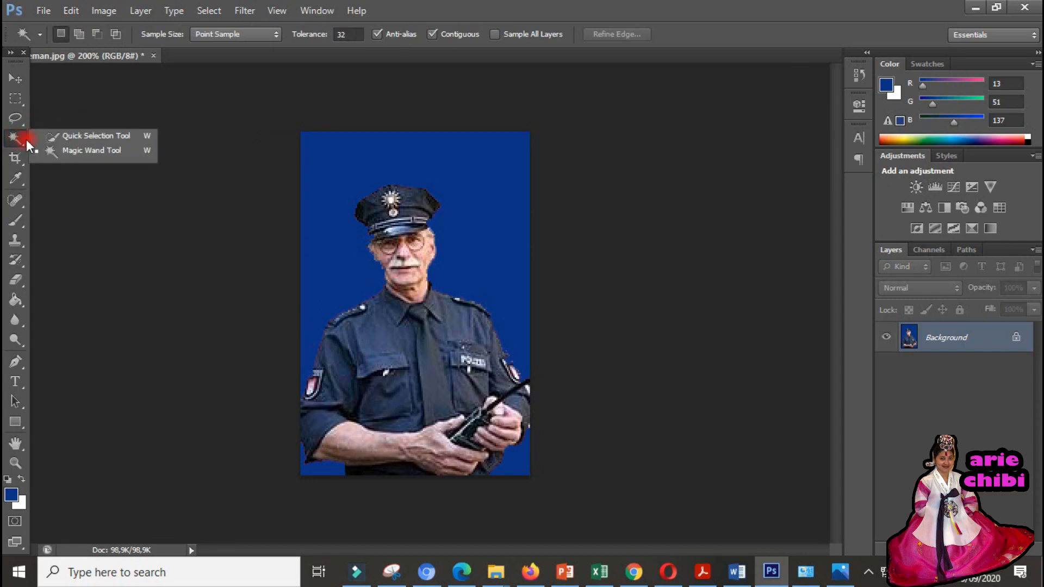
pyautogui.click(381, 164)
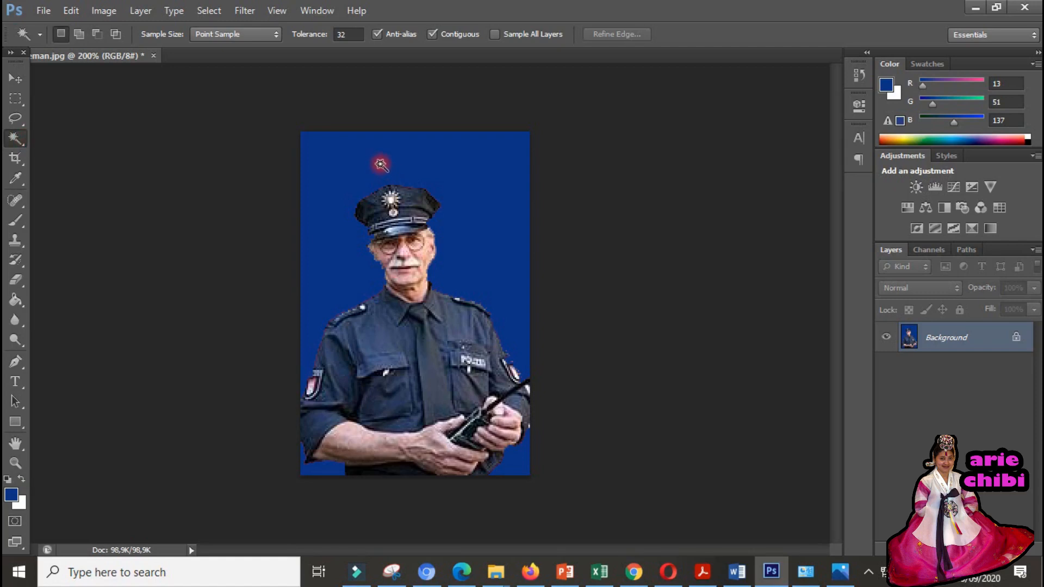
pyautogui.click(380, 164)
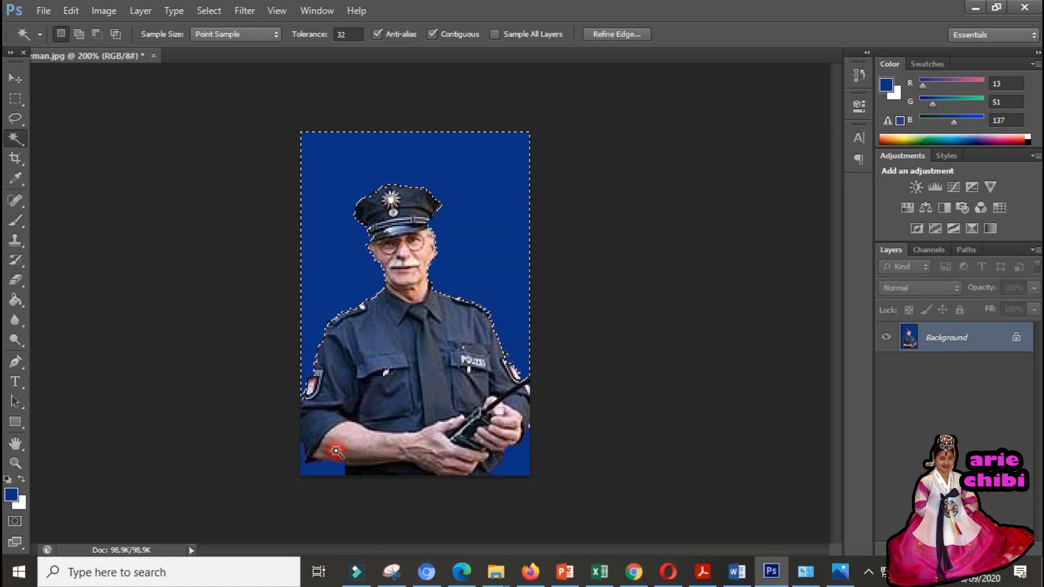
pyautogui.keyDown('shift'); pyautogui.click(331, 467); pyautogui.keyUp('shift')
pyautogui.keyDown('shift'); pyautogui.click(522, 470); pyautogui.keyUp('shift')
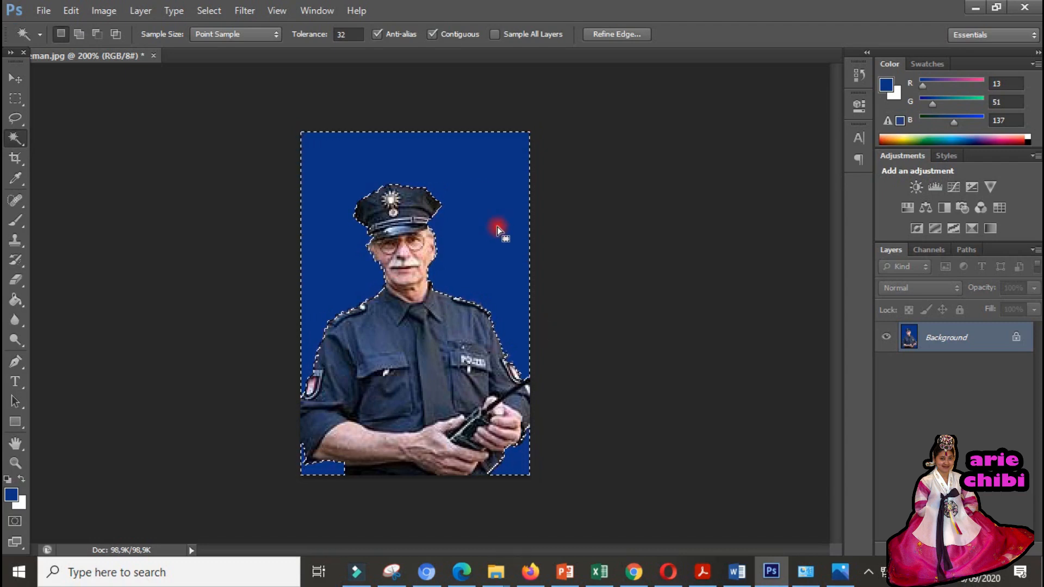
pyautogui.rightClick(478, 199)
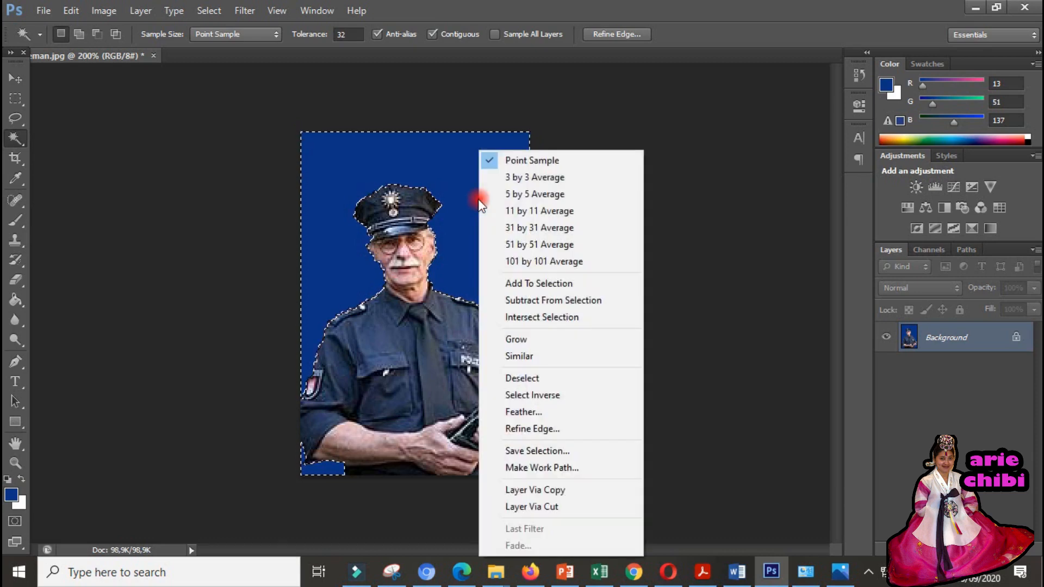
pyautogui.click(559, 401)
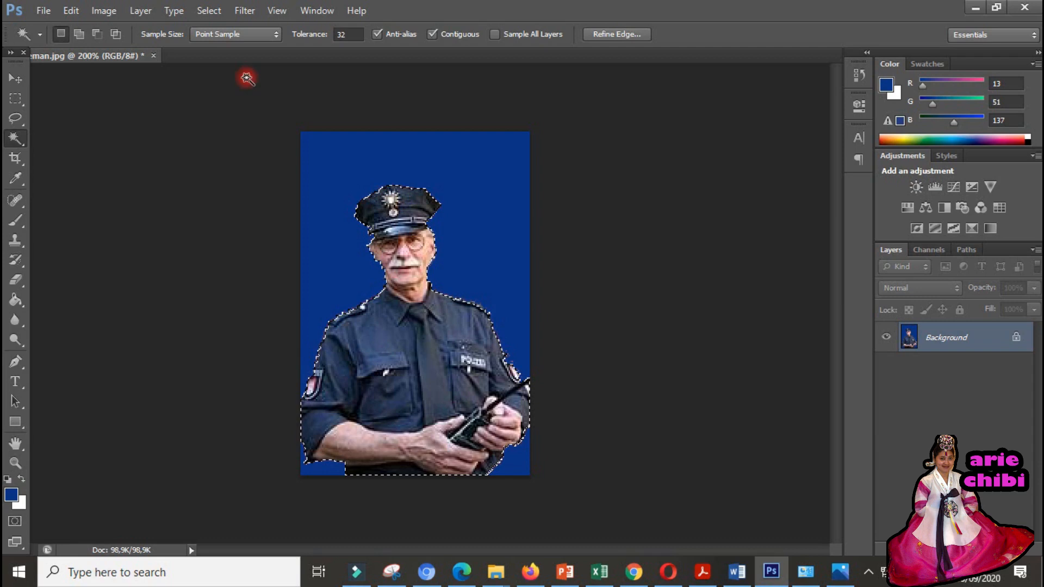
# Copy the selected policeman and paste him into a new transparent document of 150 × 191 pixels at 72 pixels/inch.
pyautogui.click(17, 79)
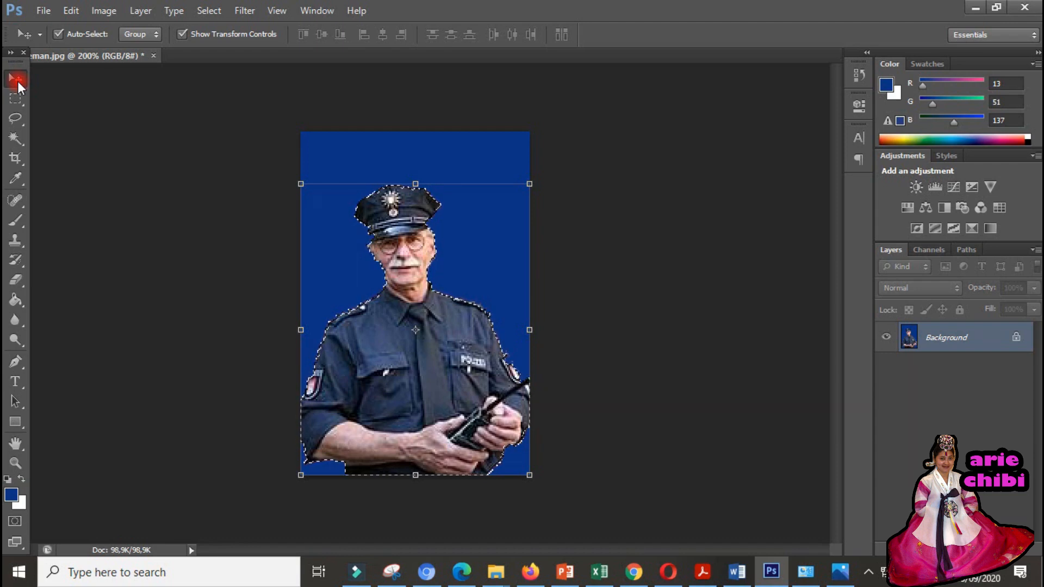
pyautogui.click(18, 81)
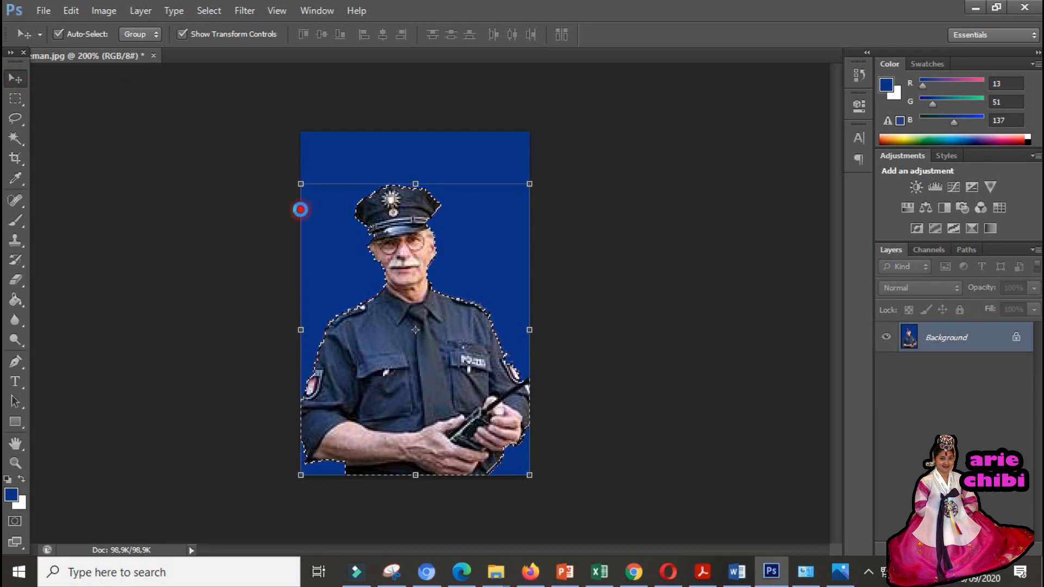
pyautogui.click(631, 339)
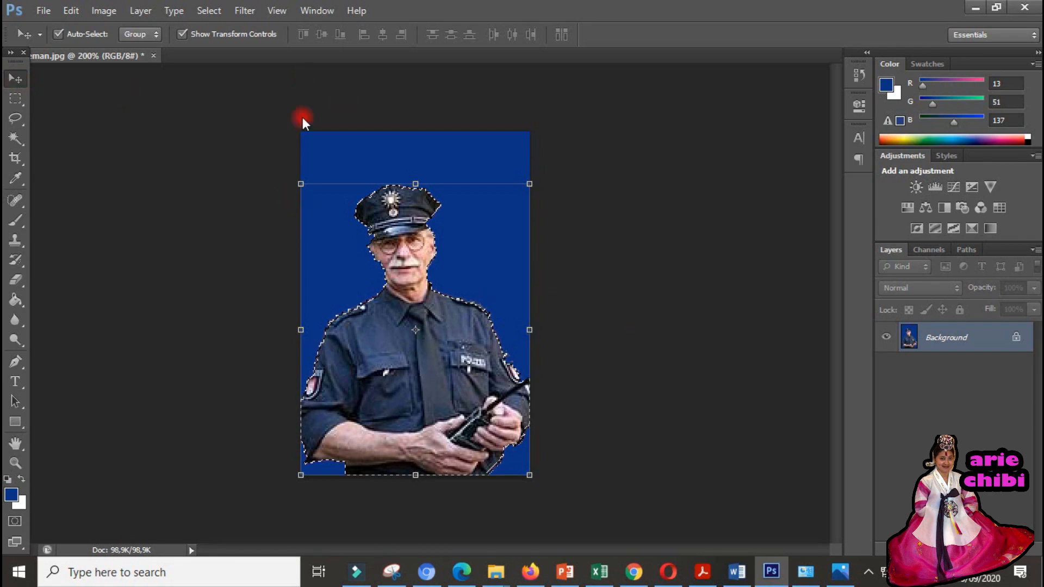
pyautogui.hotkey('ctrl', 'n')
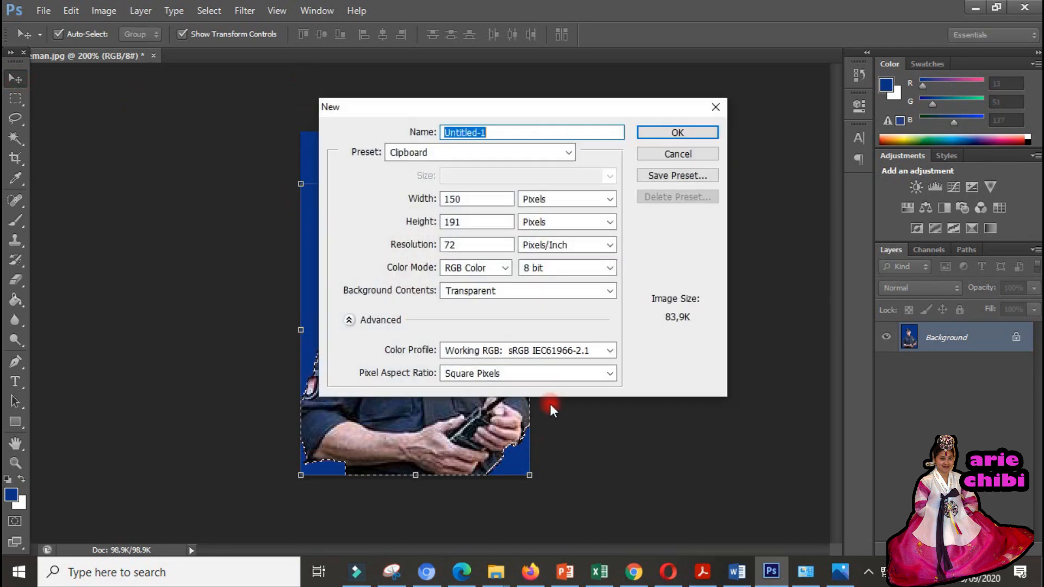
pyautogui.click(667, 135)
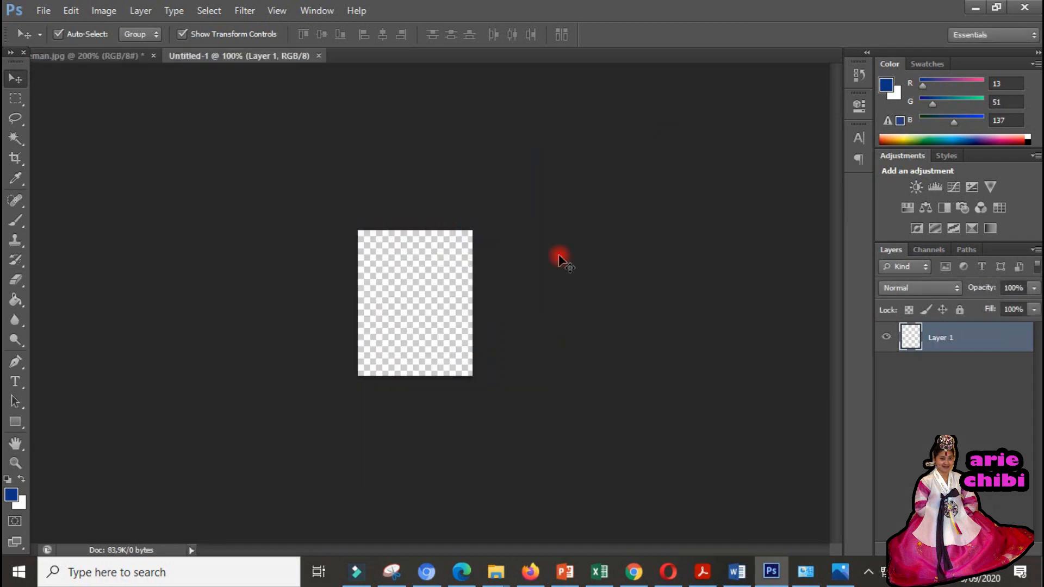
pyautogui.hotkey('ctrl', 'v')
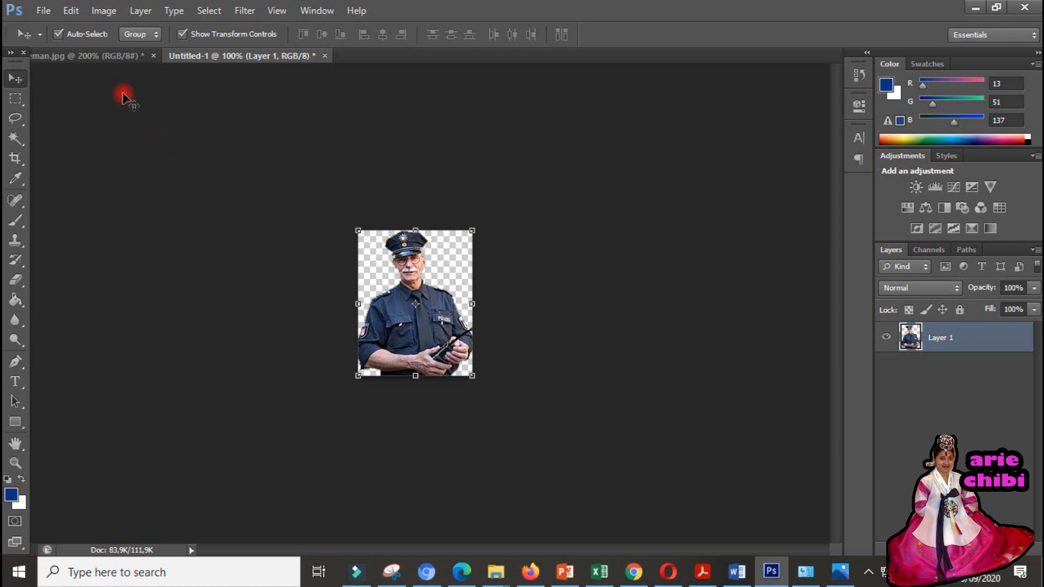
pyautogui.click(43, 10)
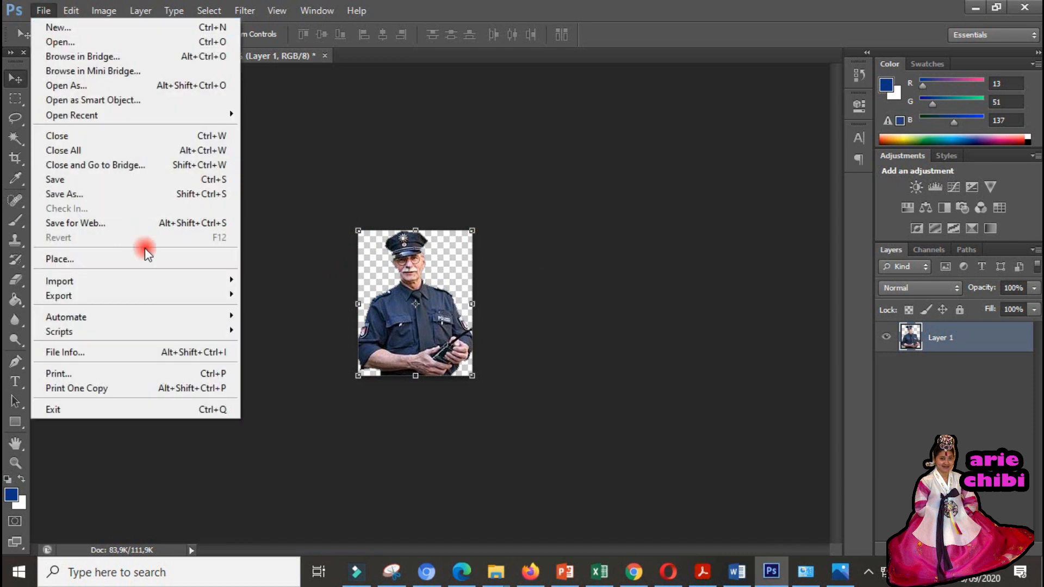
pyautogui.click(122, 193)
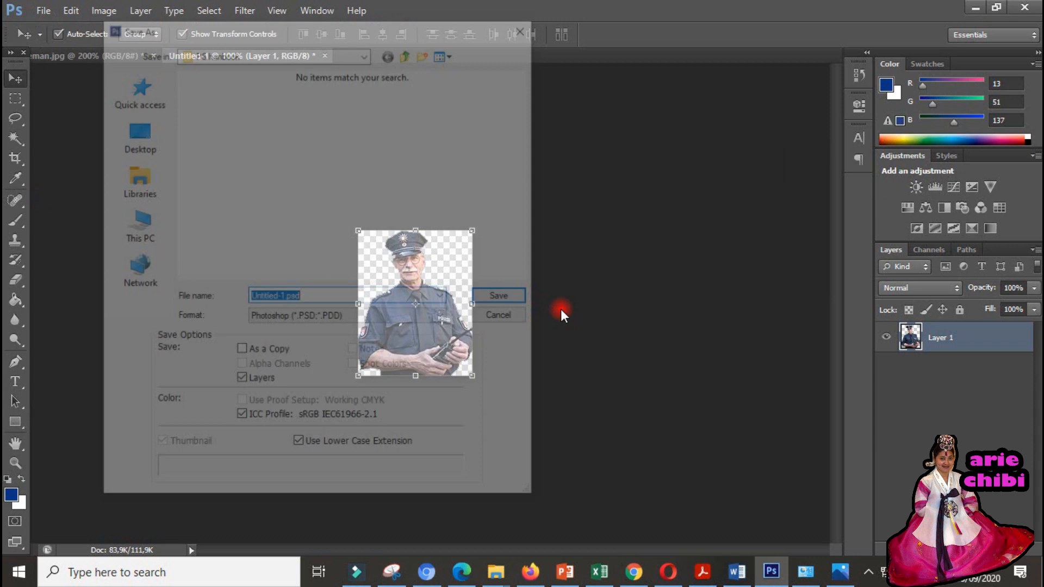
pyautogui.click(382, 316)
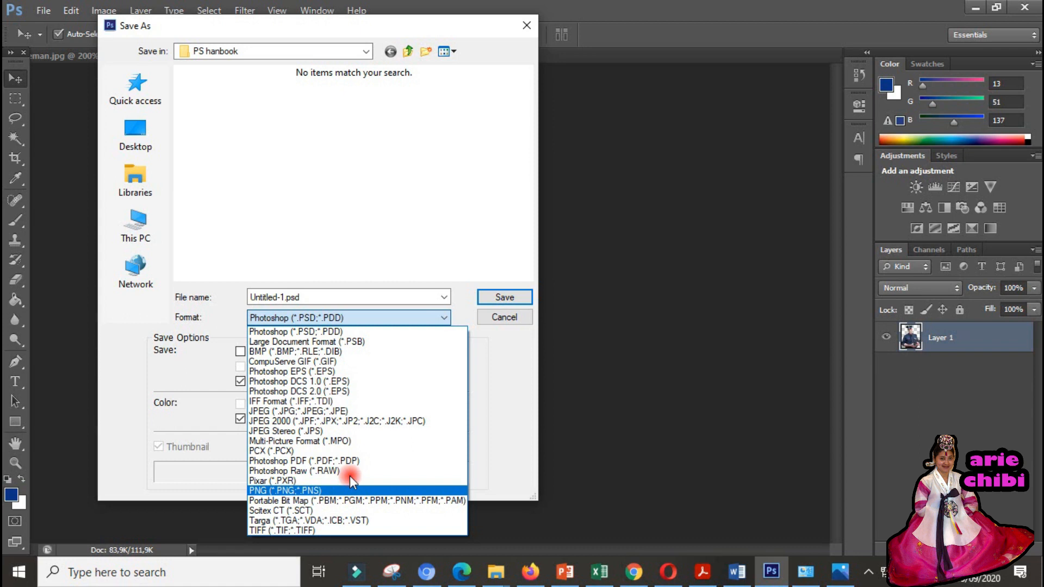
pyautogui.click(510, 319)
pyautogui.click(504, 321)
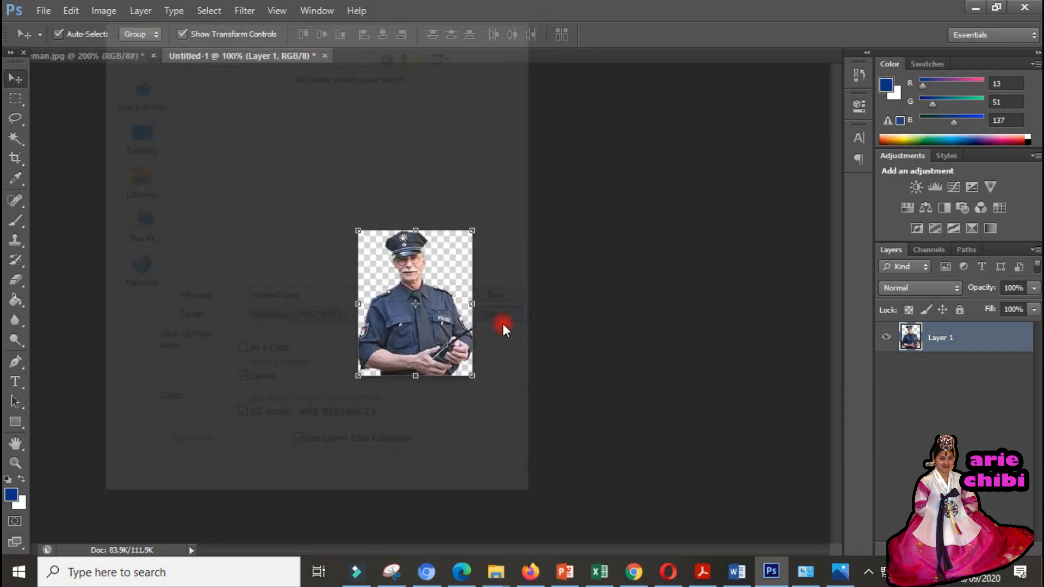